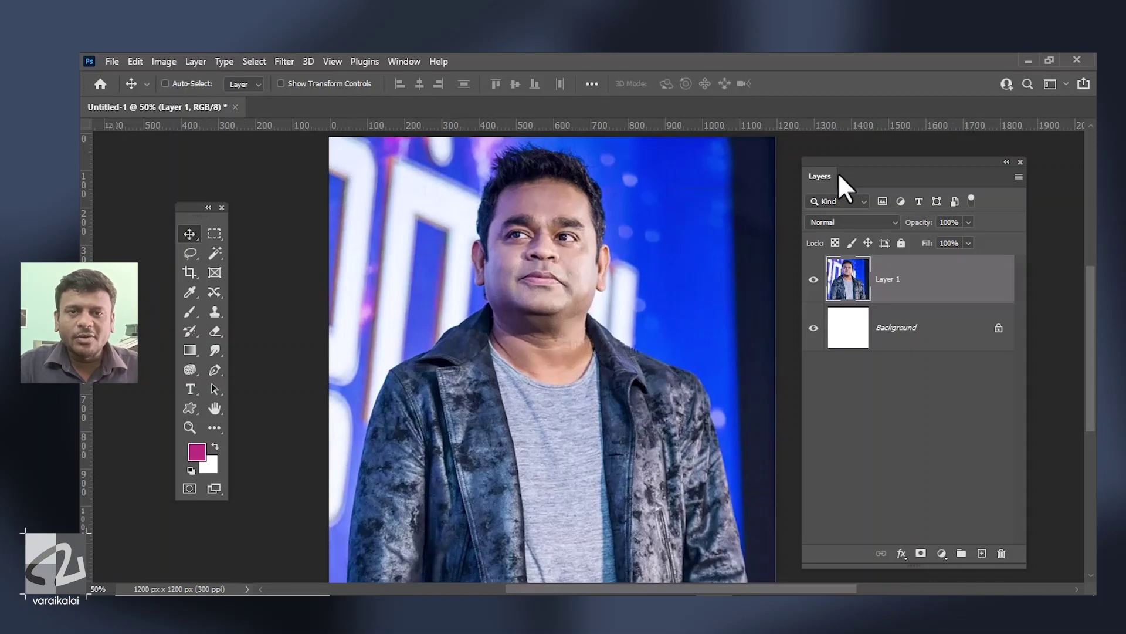
- Copy the man onto his own layer with Select Subject and hide the original photo layer
left_click(252, 61)
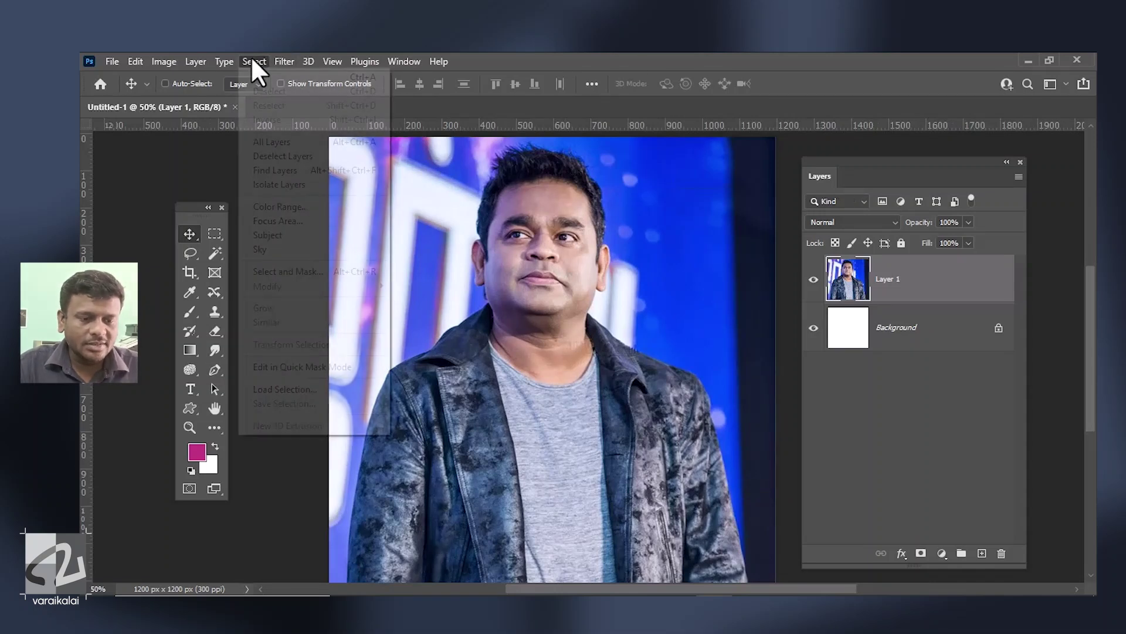
left_click(277, 234)
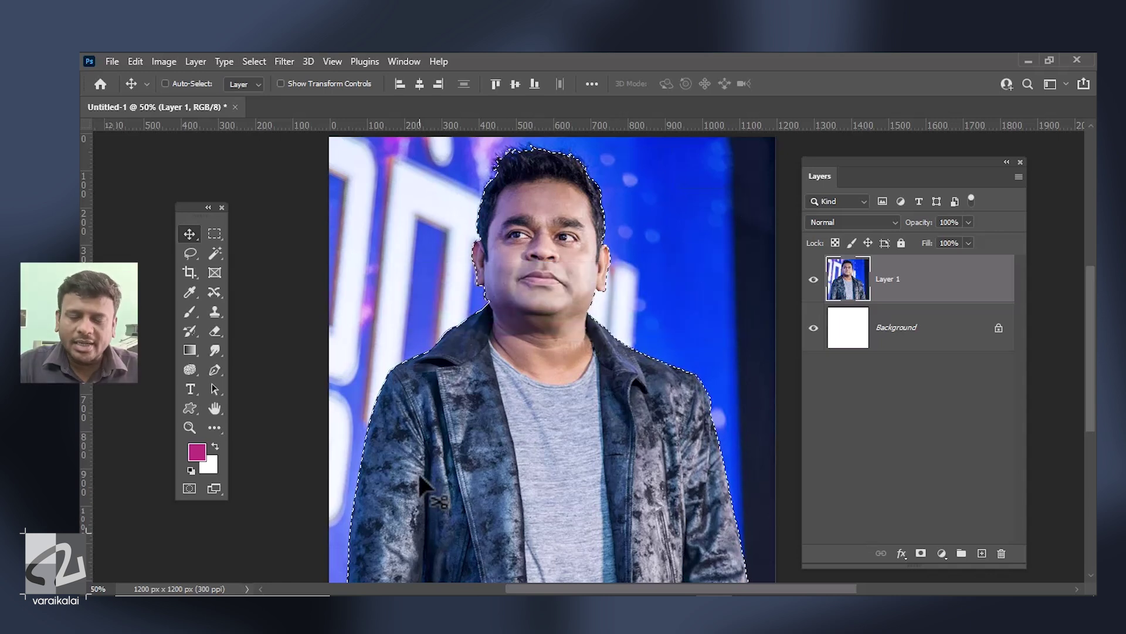
key("ctrl+j")
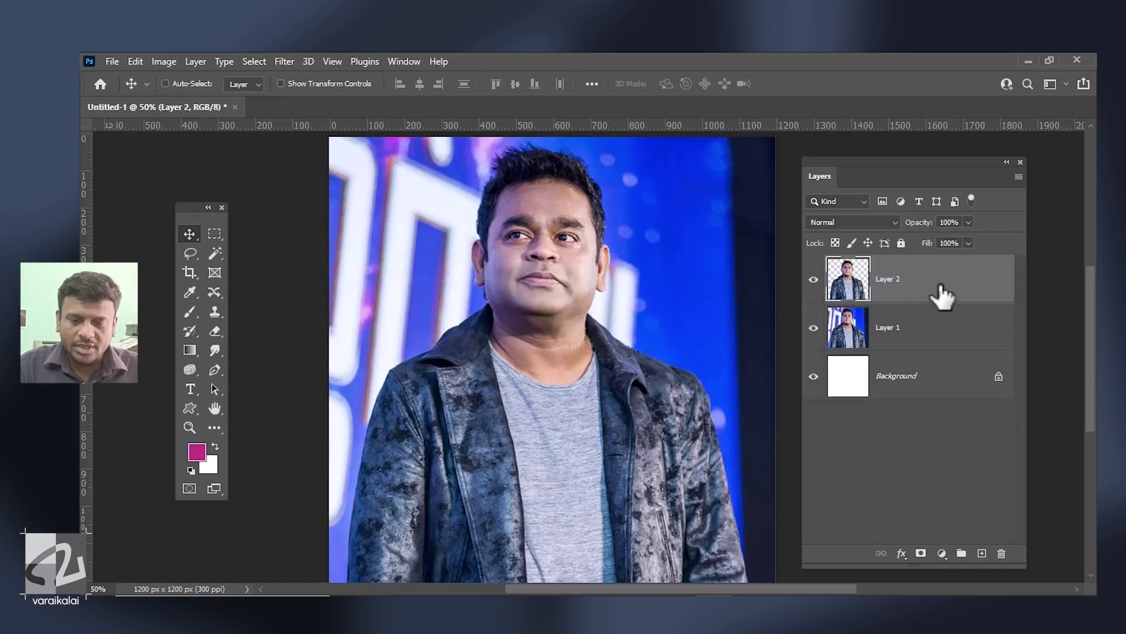
left_click(814, 328)
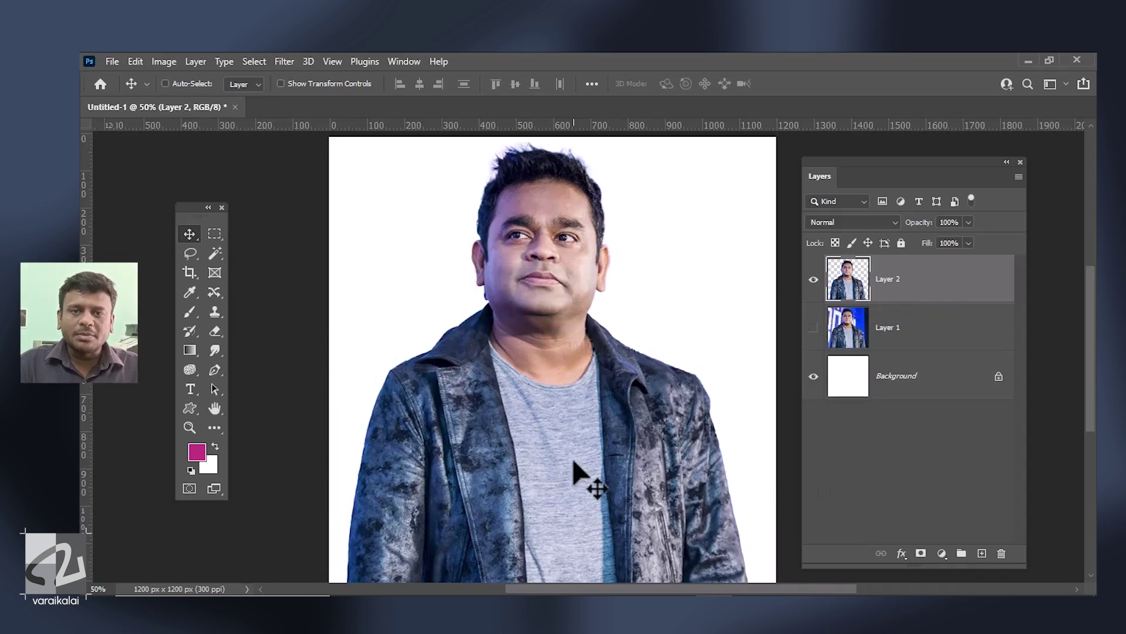
left_click(813, 328)
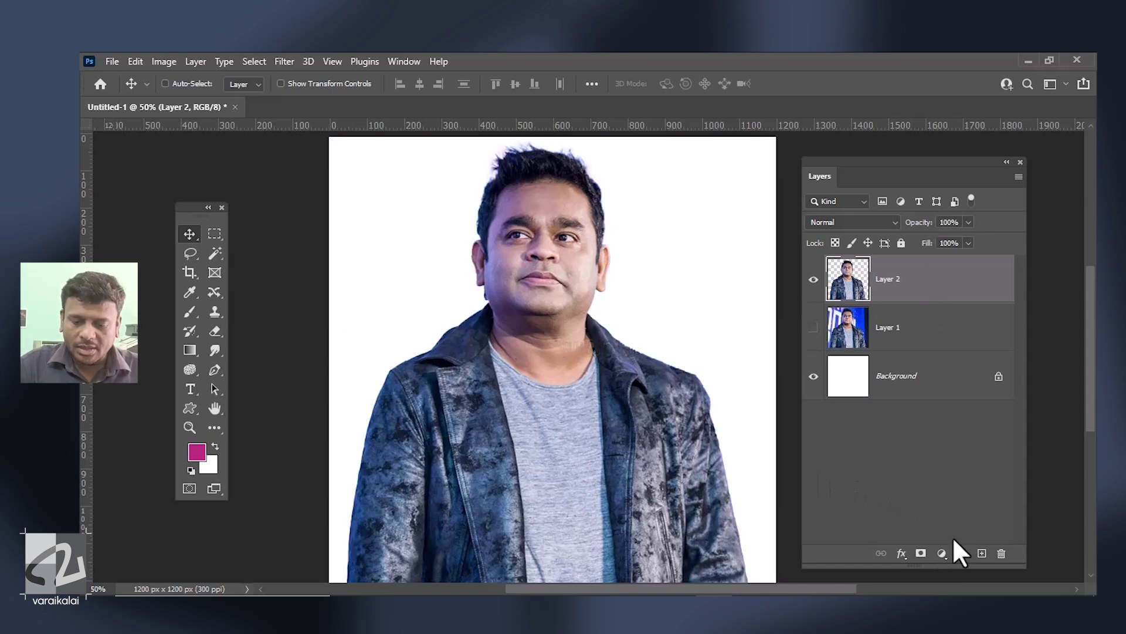
left_click(942, 555)
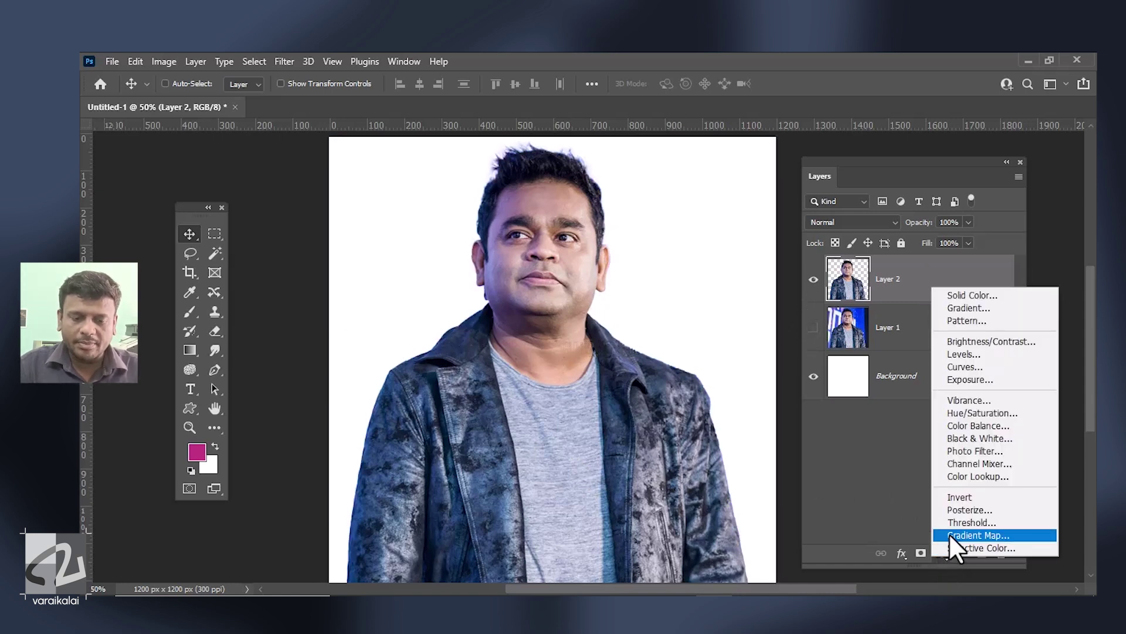
- Add a Gradient Map adjustment and set its left stop to dark teal
left_click(949, 532)
left_click(861, 269)
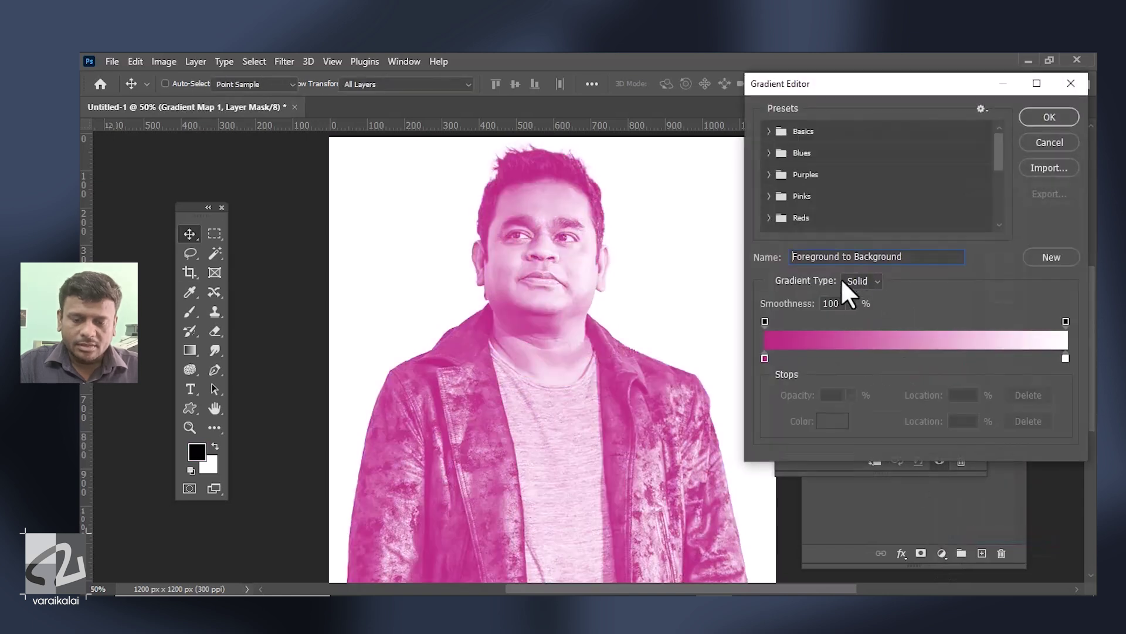
left_click(765, 358)
left_click(832, 429)
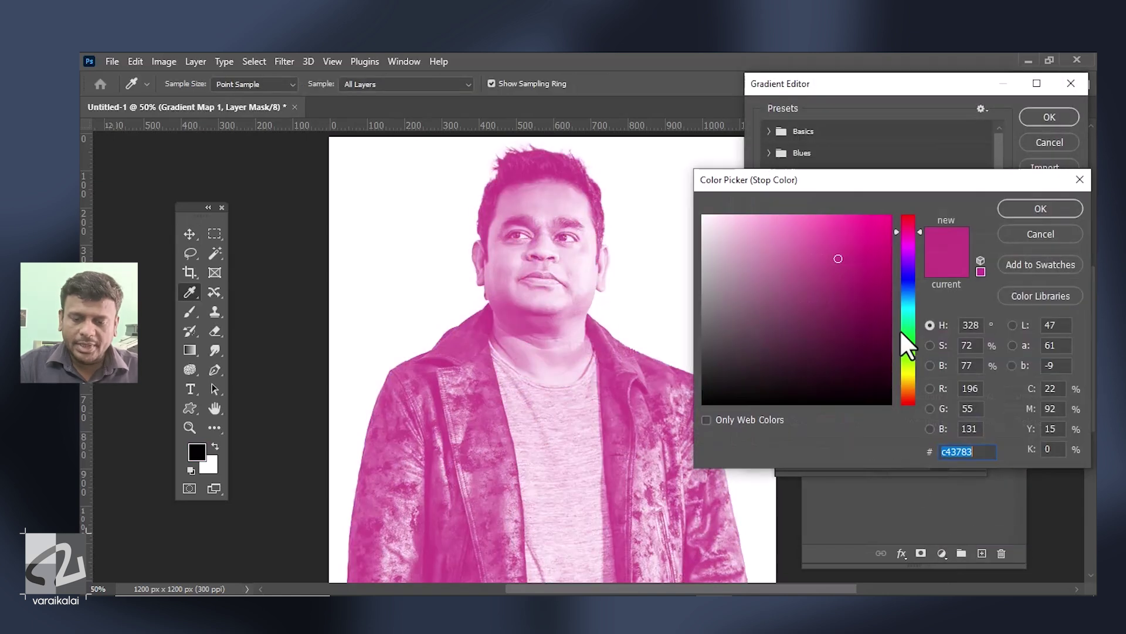
left_click(909, 364)
left_click(864, 360)
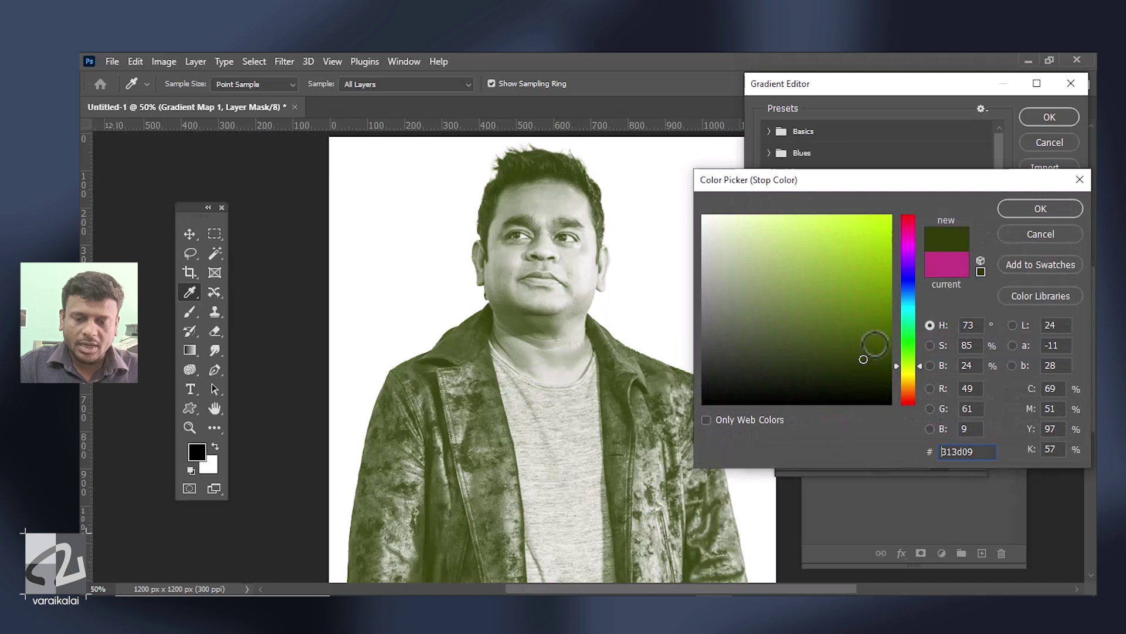
left_click_drag(903, 331, 909, 306)
left_click(883, 368)
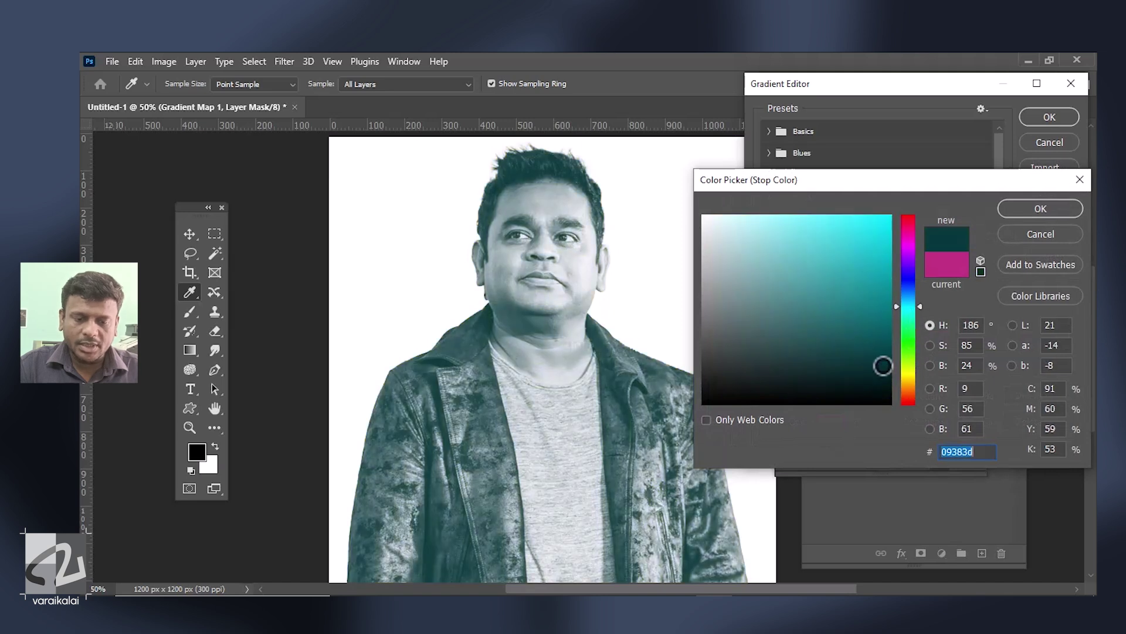
left_click(1032, 211)
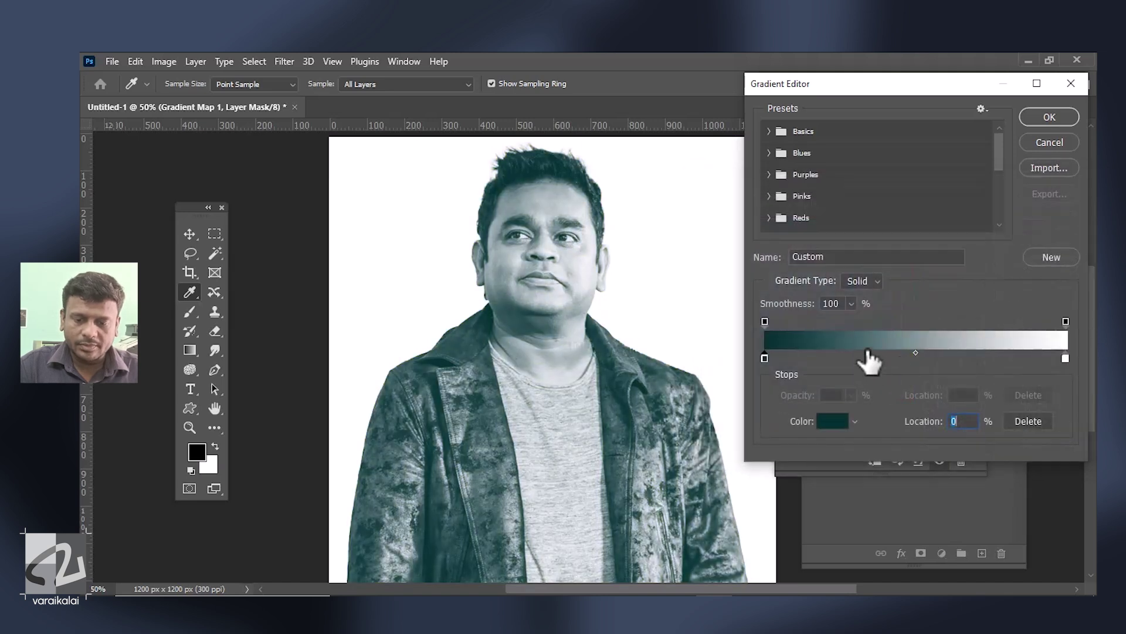
- Add an olive green middle stop at 47% in the gradient
left_click(907, 359)
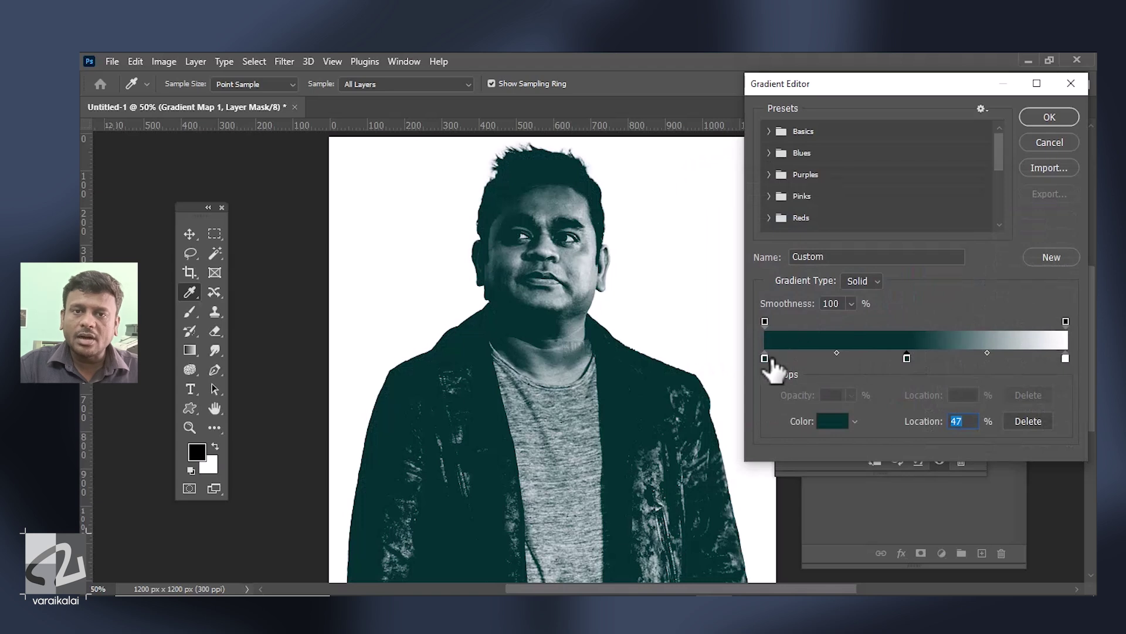
left_click(836, 421)
mouse_move(898, 333)
left_mouse_down()
mouse_move(908, 371)
mouse_move(835, 314)
mouse_move(839, 296)
mouse_move(851, 294)
left_mouse_up()
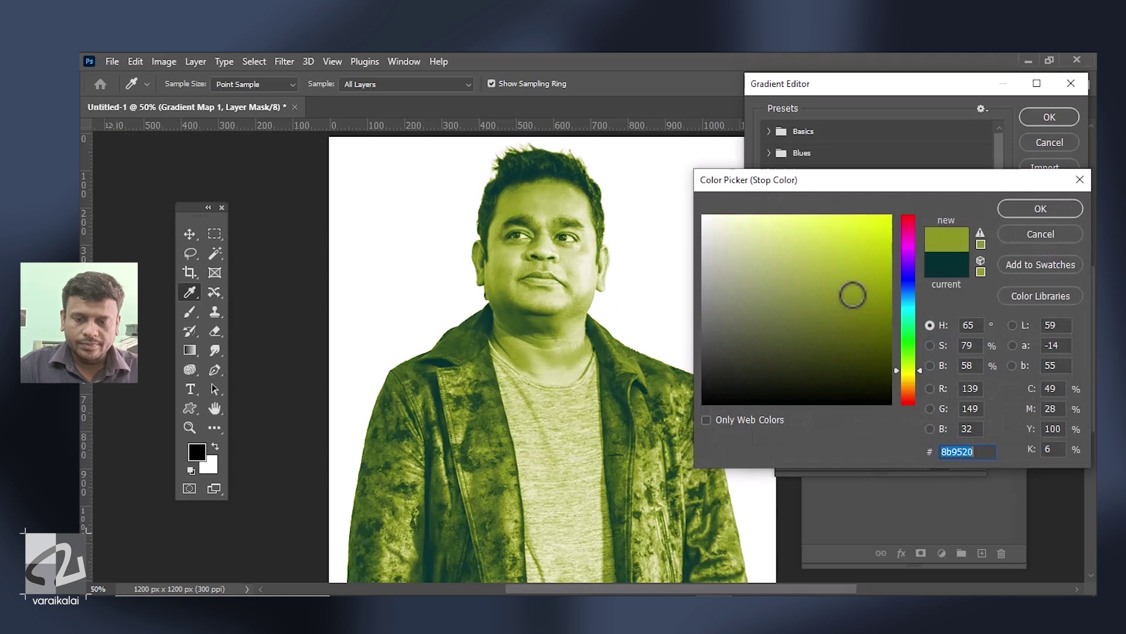
left_click(1034, 207)
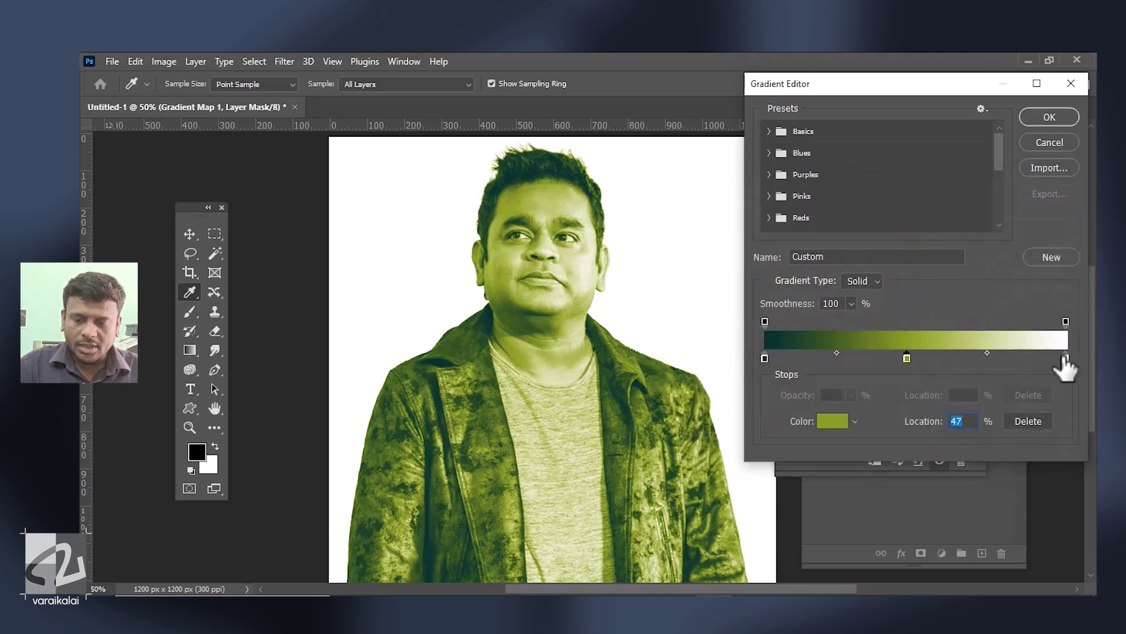
- Make the right stop pale yellow, nudge the teal stop inward, and apply the gradient map
left_click(840, 424)
left_click(770, 215)
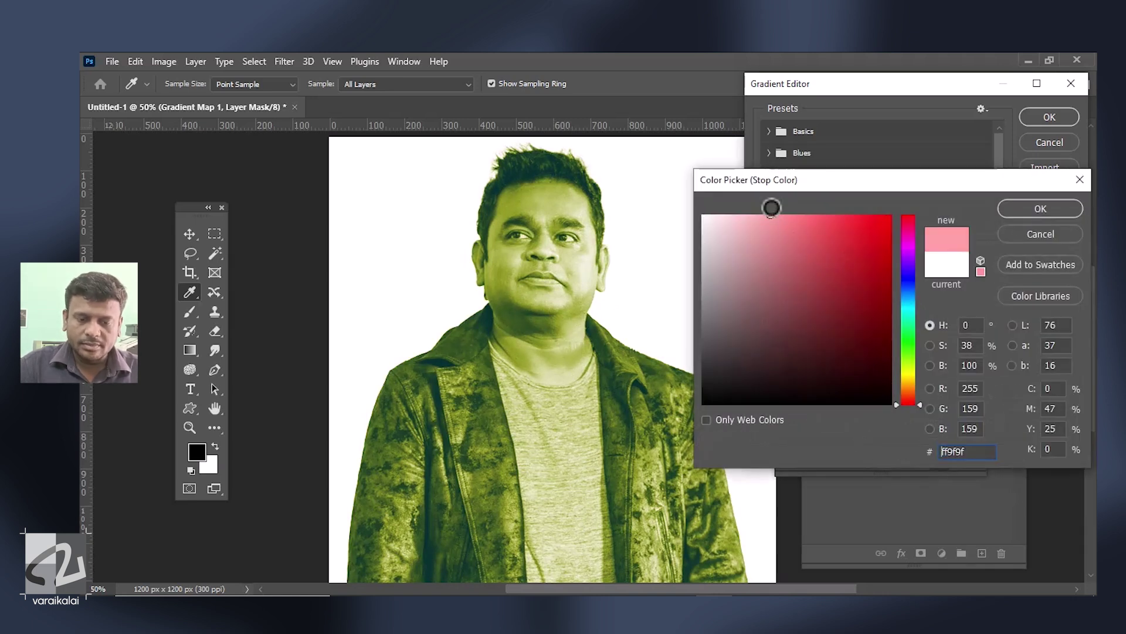
left_click(916, 358)
mouse_move(837, 259)
left_mouse_down()
mouse_move(806, 215)
mouse_move(743, 216)
left_mouse_up()
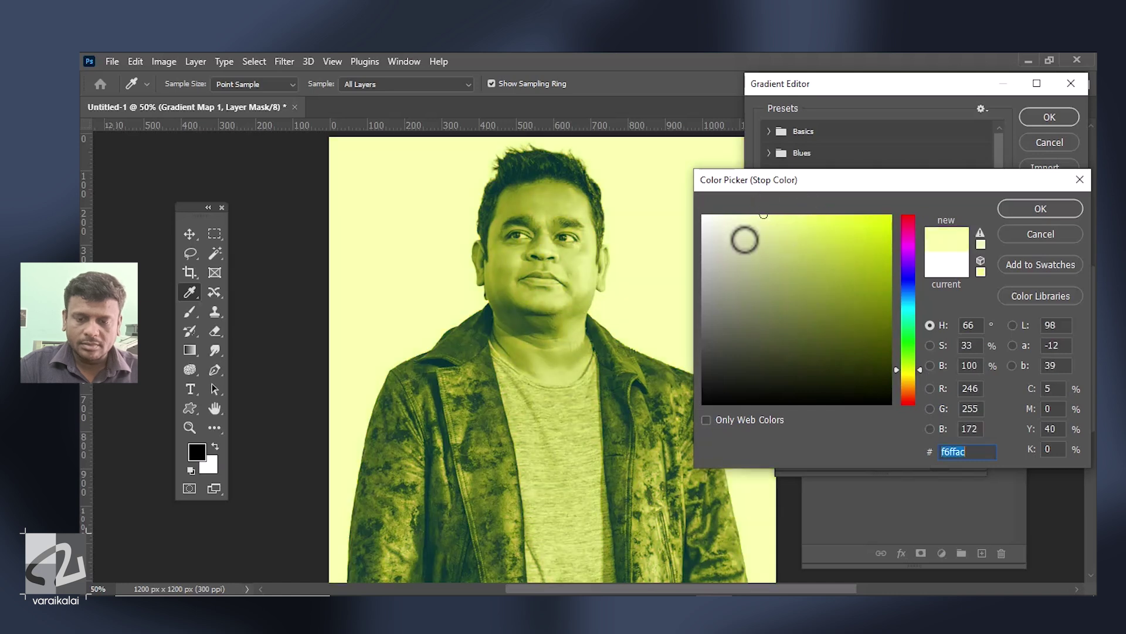
left_click(1051, 207)
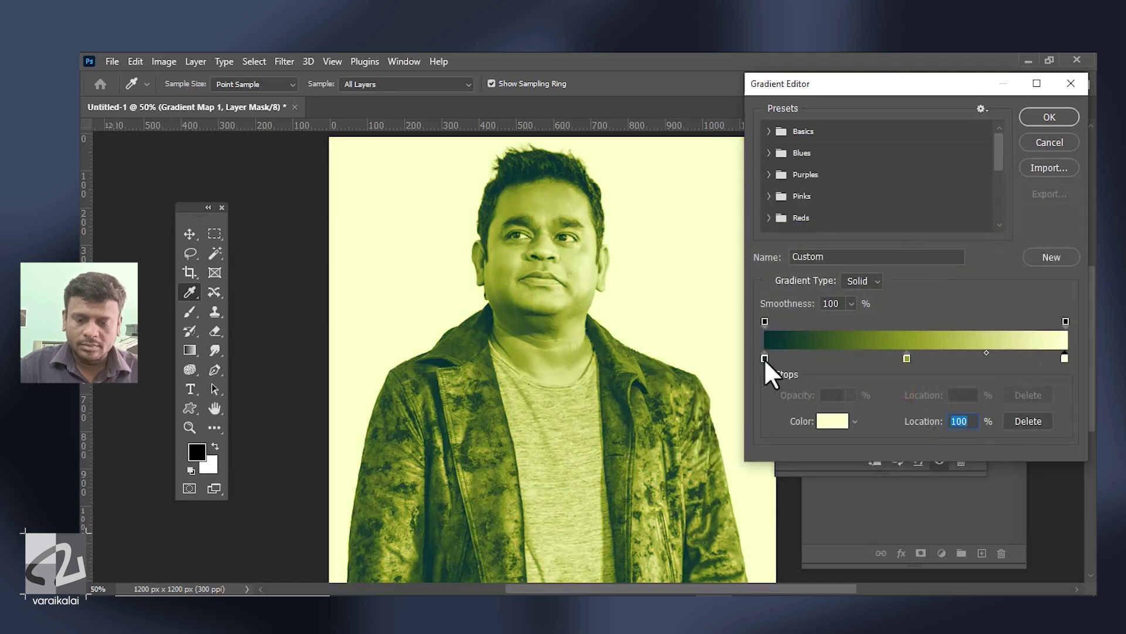
left_click_drag(764, 358, 787, 356)
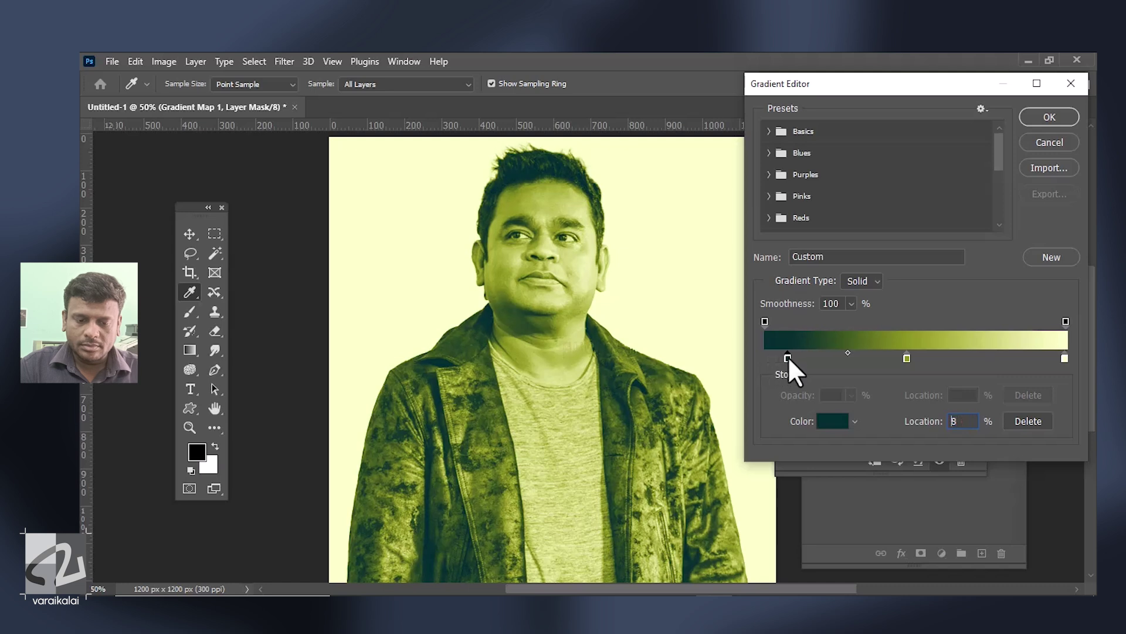
left_click(1047, 116)
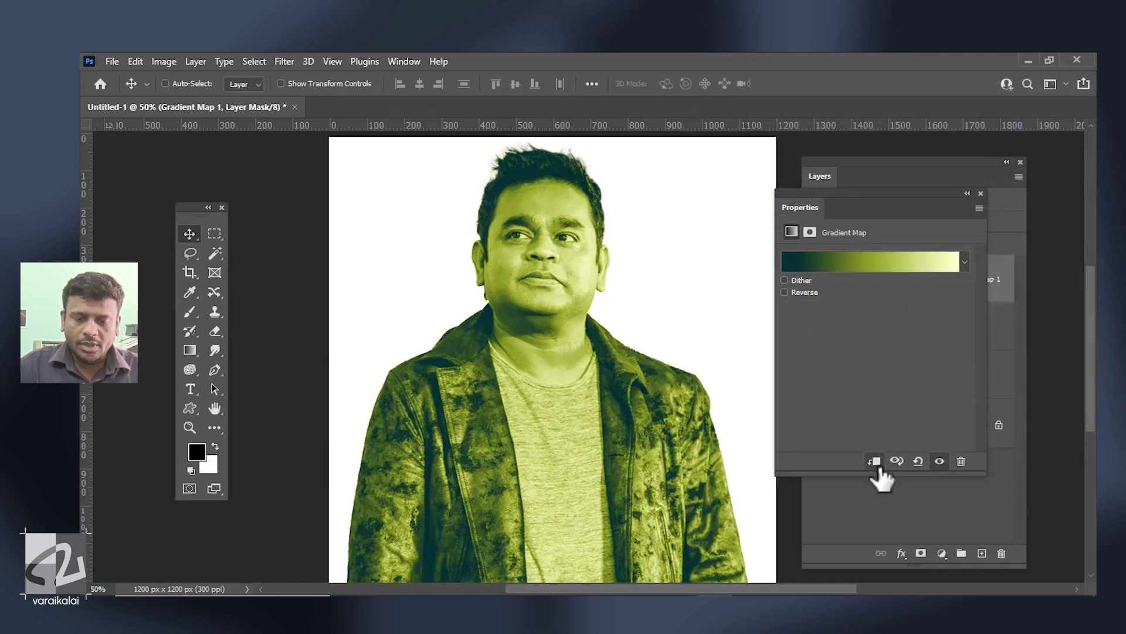
- Add a Black & White adjustment under the gradient map with the Reds slider raised
left_click_drag(916, 208, 742, 233)
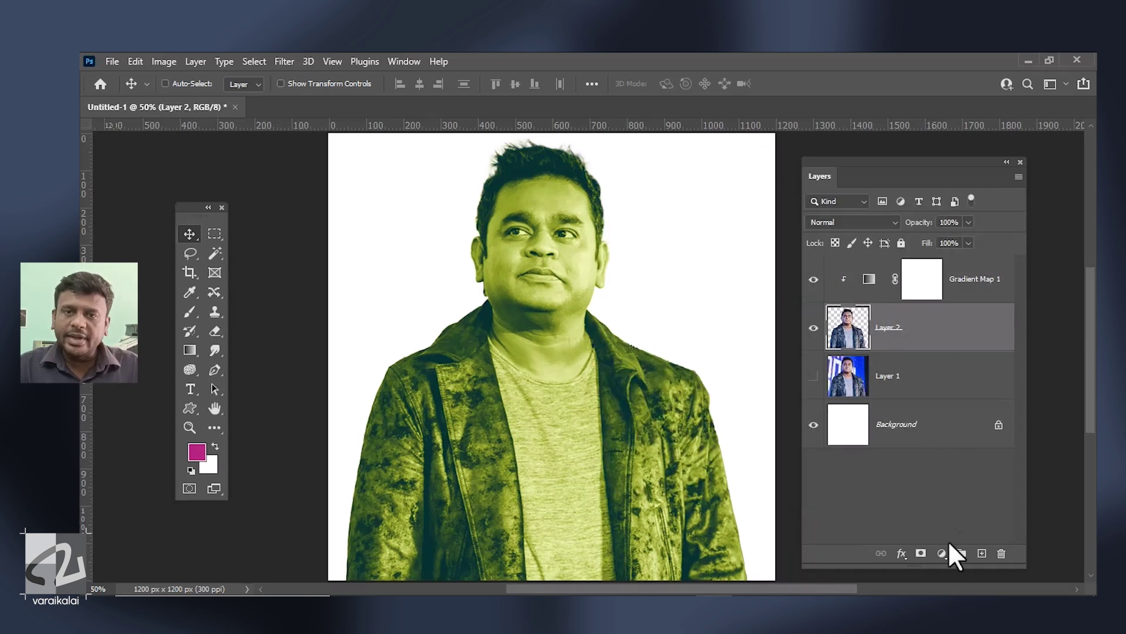
left_click(942, 553)
left_click(977, 437)
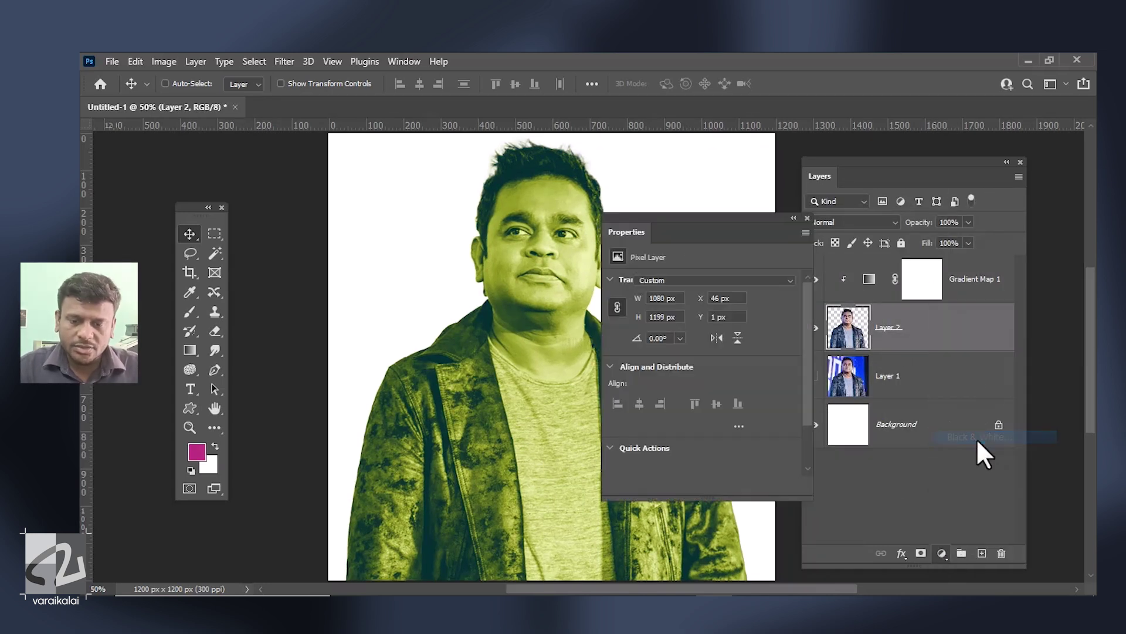
left_click_drag(733, 228, 921, 232)
mouse_move(884, 340)
left_mouse_down()
mouse_move(911, 339)
mouse_move(889, 339)
mouse_move(877, 369)
mouse_move(897, 369)
mouse_move(857, 397)
mouse_move(873, 398)
mouse_move(849, 428)
mouse_move(896, 431)
mouse_move(906, 457)
left_mouse_up()
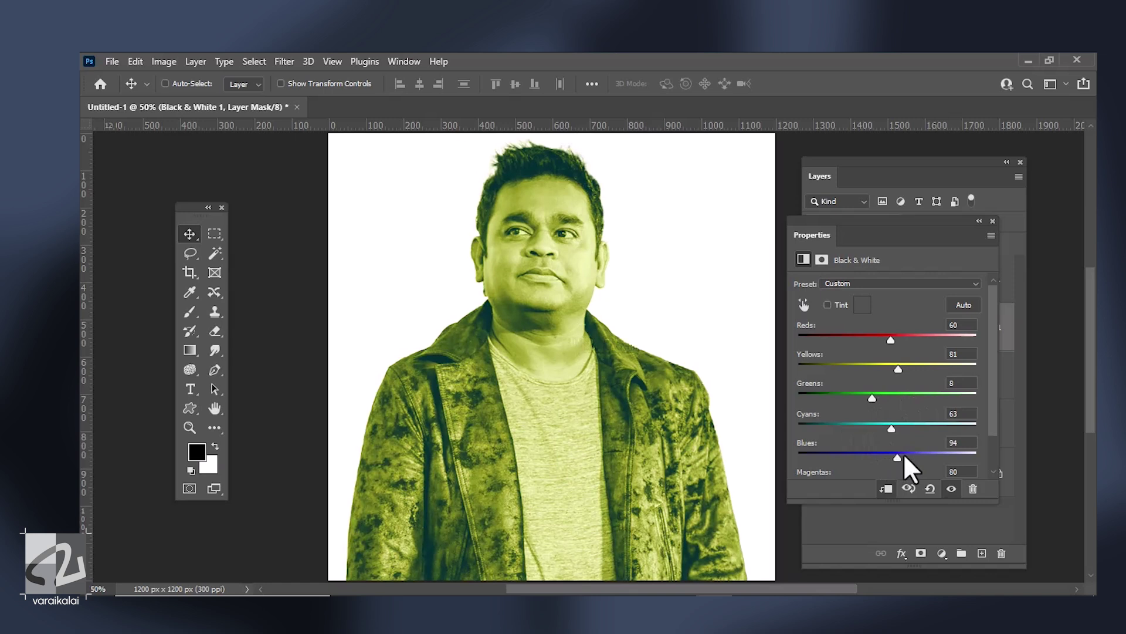
left_click(993, 221)
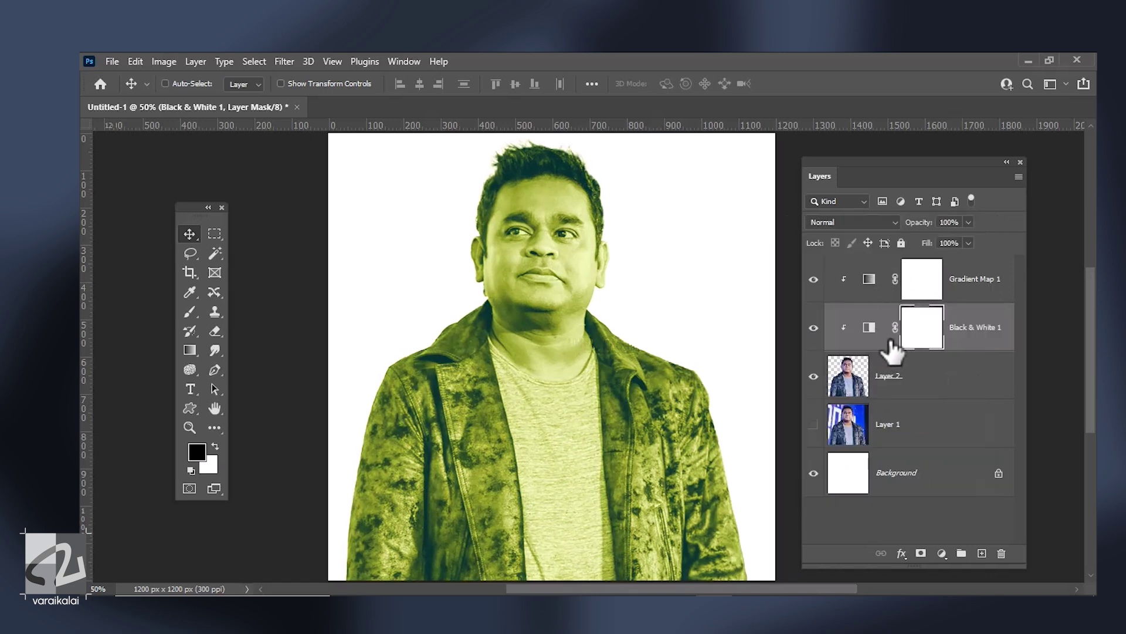
- Reopen the gradient map's editor and change the middle stop to gold
double_click(868, 279)
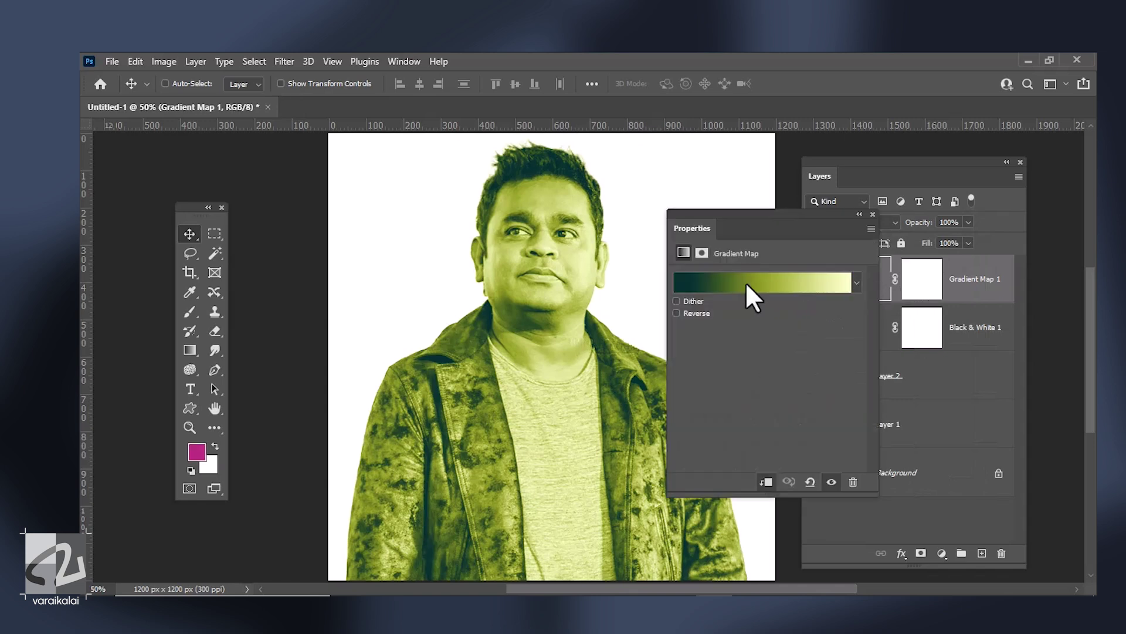
left_click(770, 284)
left_click(822, 418)
key("Return")
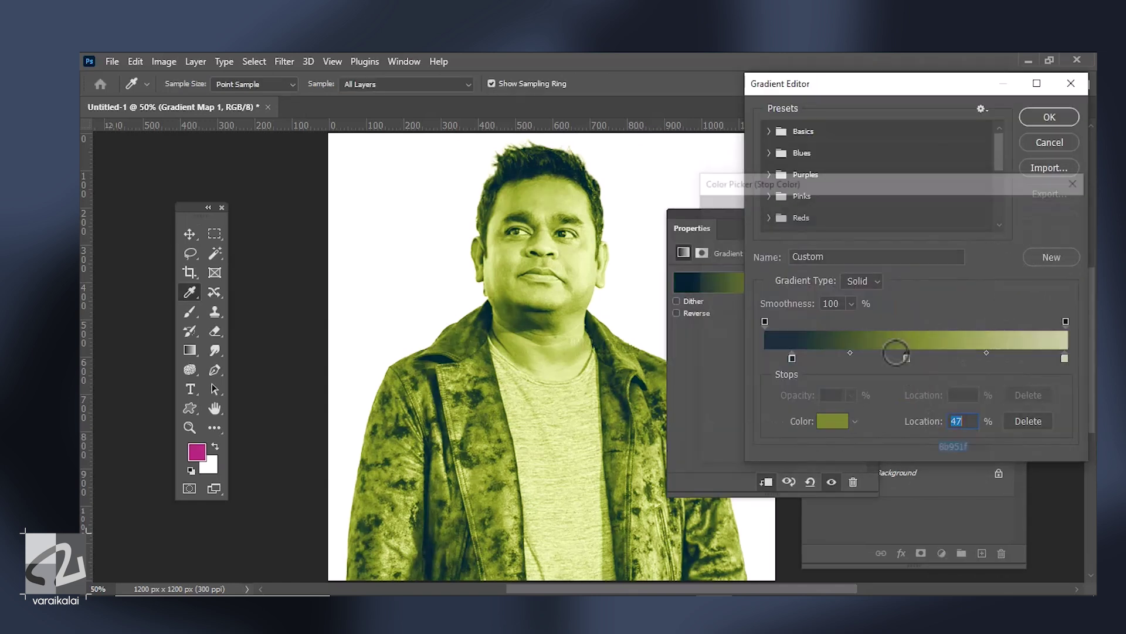
left_click(829, 417)
left_click_drag(794, 304, 849, 287)
key("Return")
- Recolour the dark stop dark blue and the end stop pale blue, then apply the gradient
left_click(816, 417)
mouse_move(868, 336)
left_mouse_down()
mouse_move(867, 349)
mouse_move(909, 318)
mouse_move(908, 296)
left_mouse_up()
left_click(1019, 209)
left_click(829, 418)
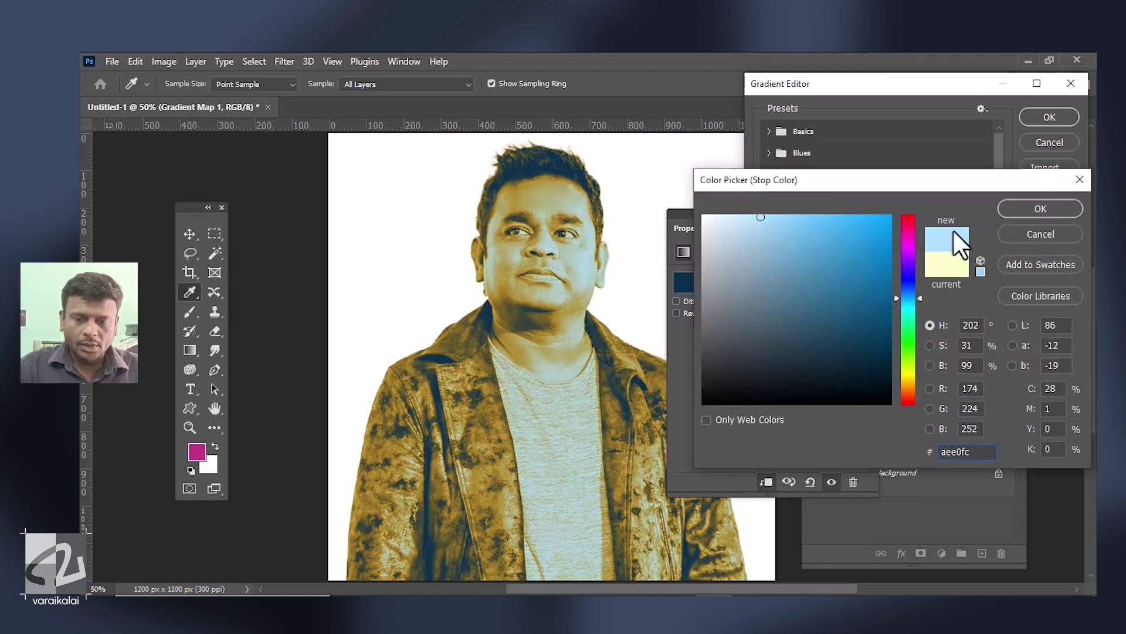
left_click(1058, 208)
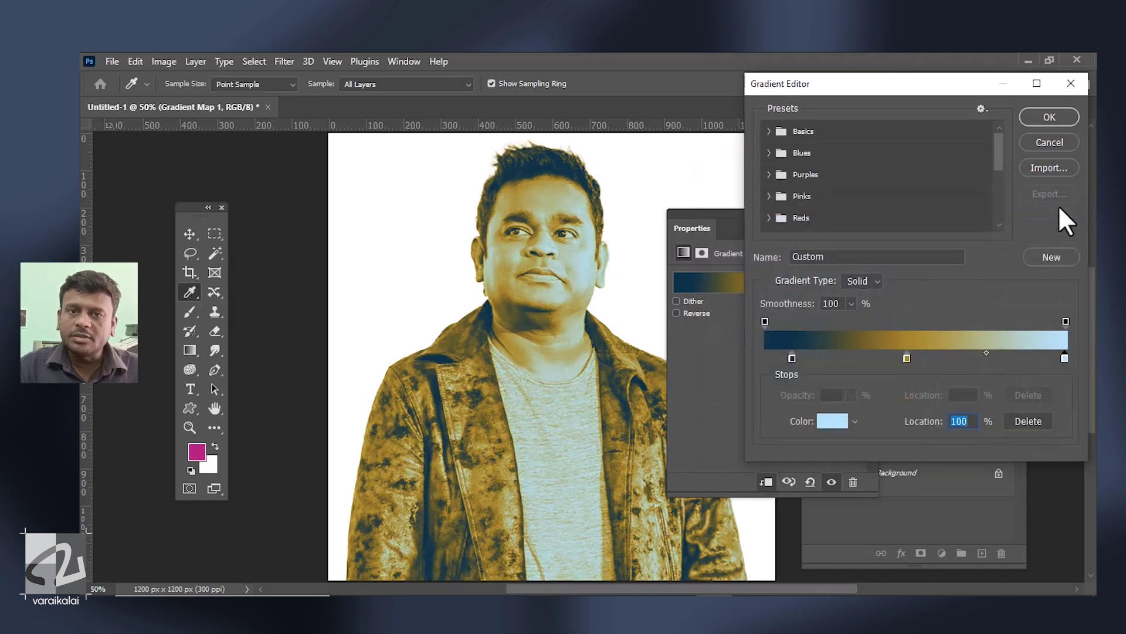
left_click(1050, 118)
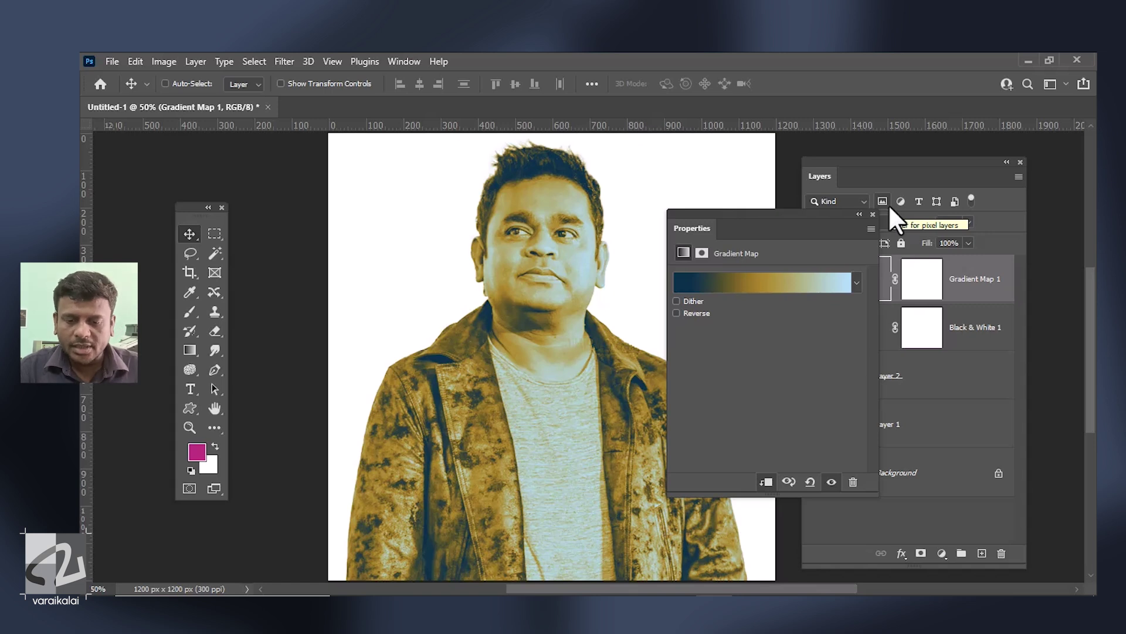
left_click(873, 214)
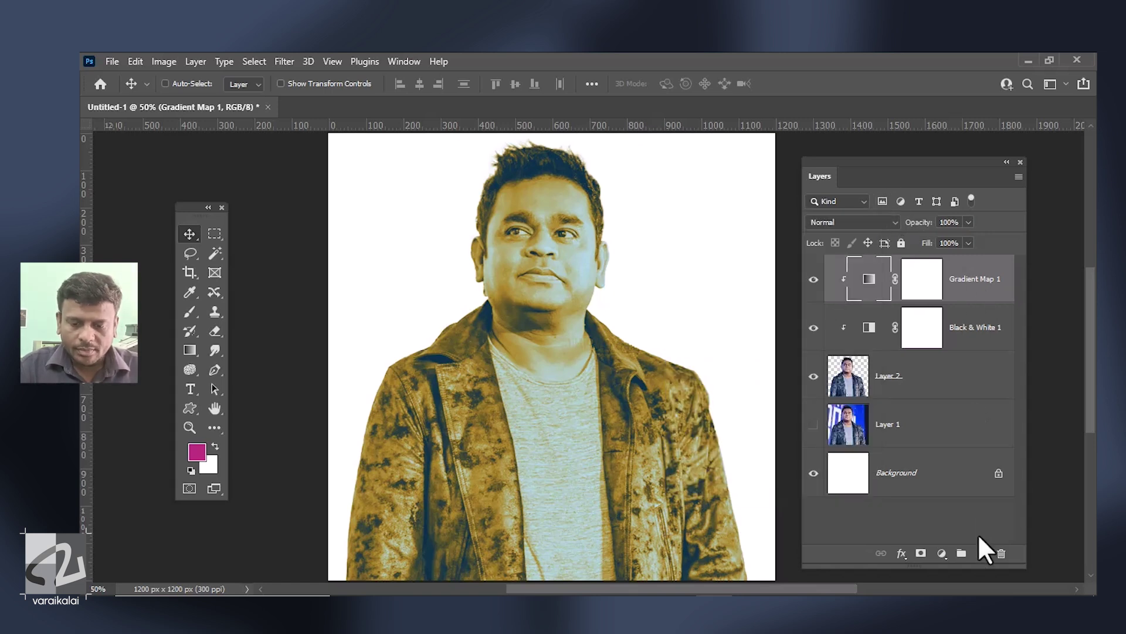
- Hide the photo layers and type the title '25YEARSOF SANGAMAM' on the canvas
left_click(981, 554)
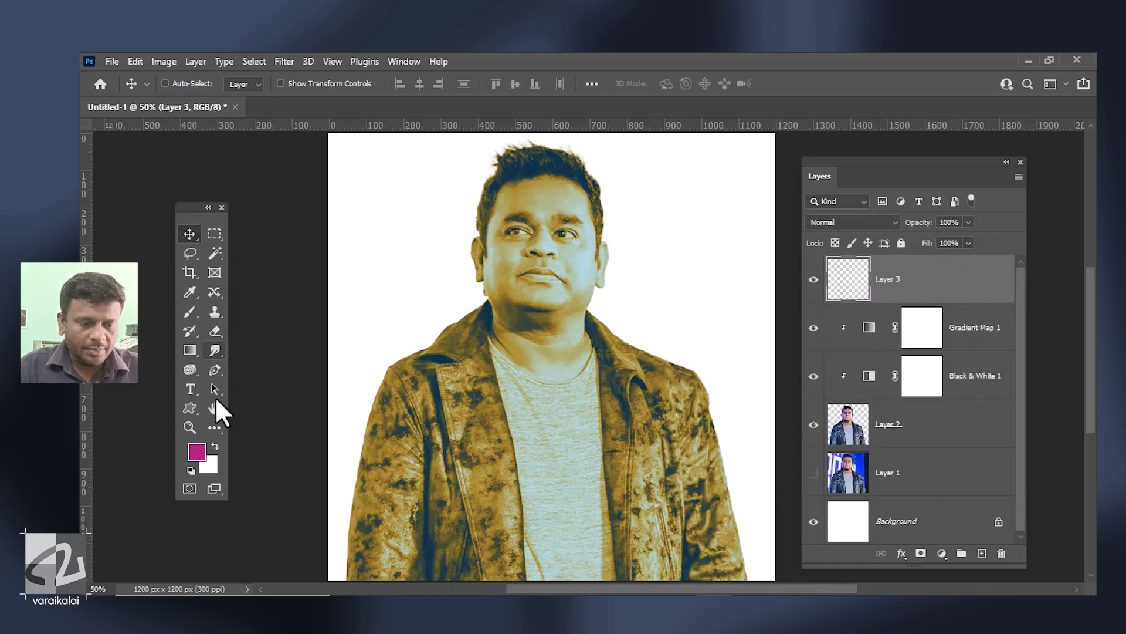
left_click(190, 389)
left_click(403, 431)
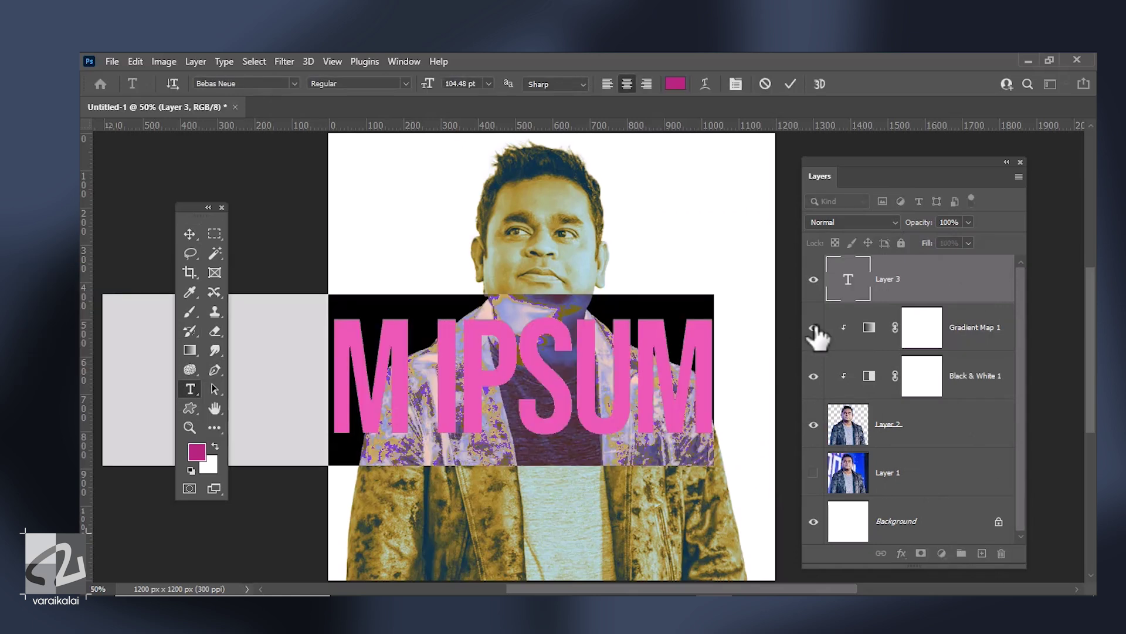
left_click(813, 327)
left_click_drag(813, 378, 813, 424)
left_click(633, 381)
key("ctrl+a")
type("25YEARSOF")
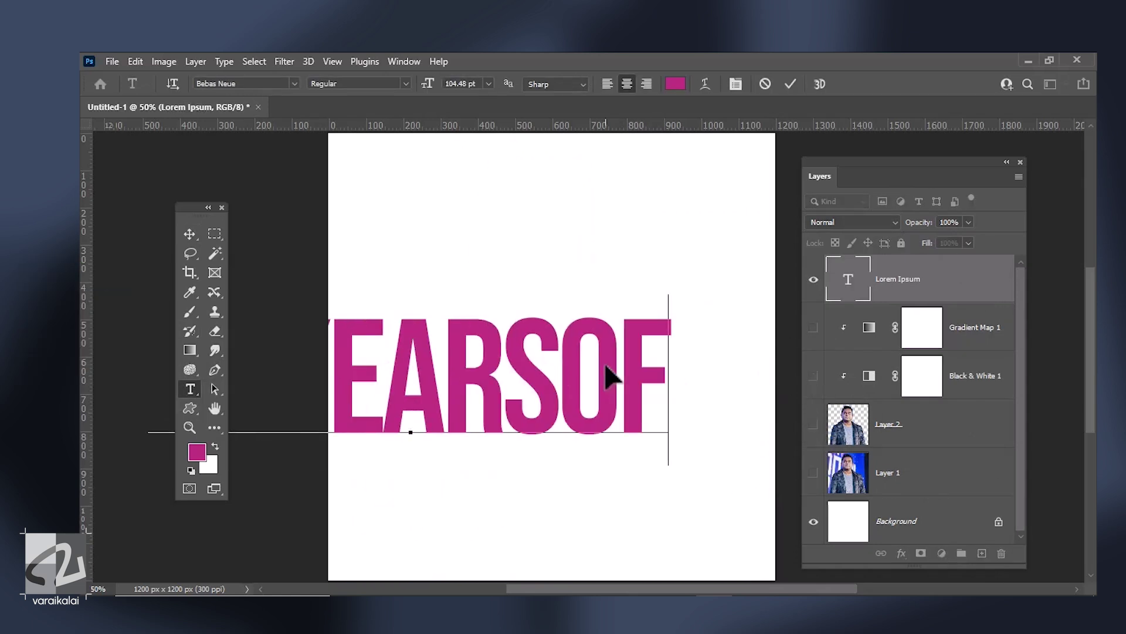
type("GAMAM")
key("ctrl+Return")
- Shrink the title, move it down over the man's chest, and show the photo layers again
key("v")
key("ctrl+t")
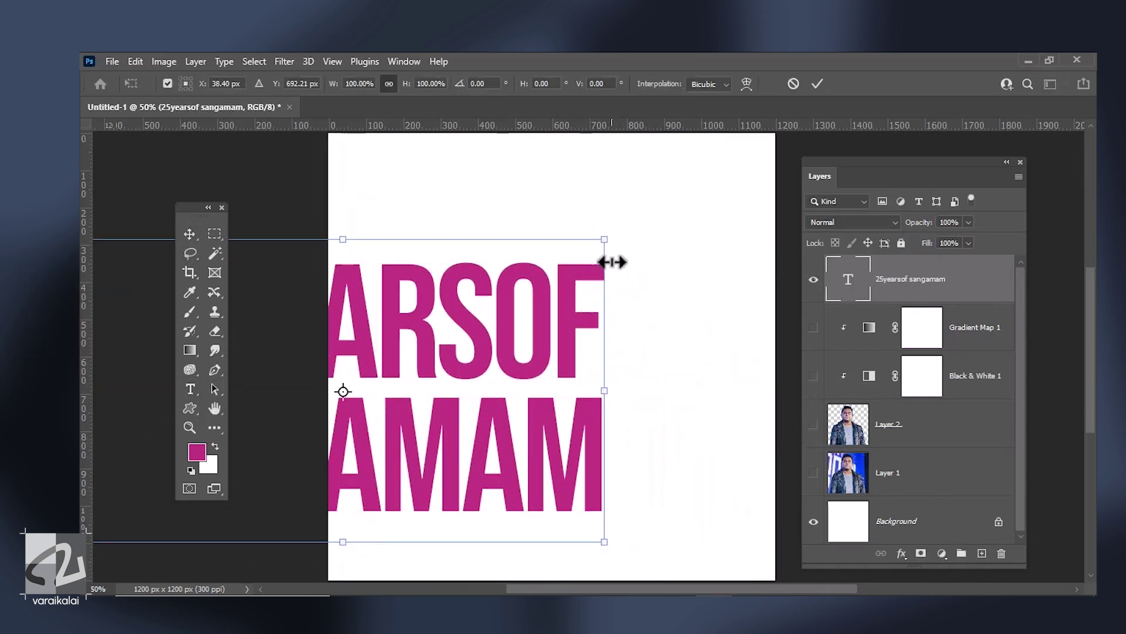
left_click_drag(611, 259, 717, 292)
key("Return")
double_click(457, 364)
key("ctrl+Return")
left_click_drag(461, 387, 454, 457)
left_click_drag(813, 327, 813, 424)
left_click(902, 553)
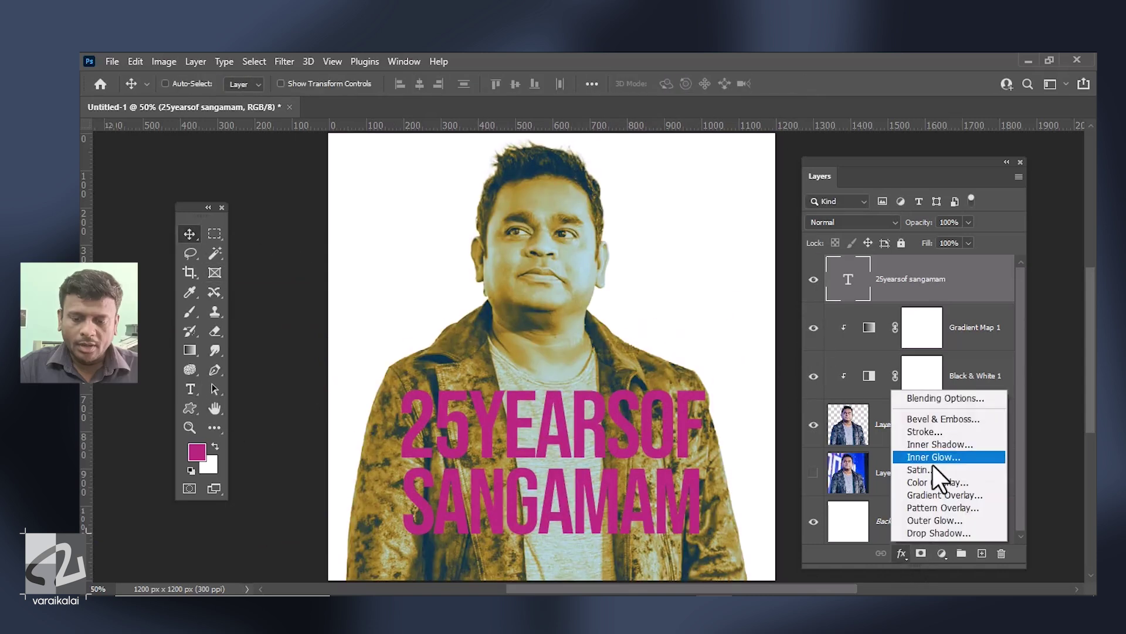
- Give the title a pale yellow-green gradient overlay and enlarge it across the man's torso
left_click(947, 495)
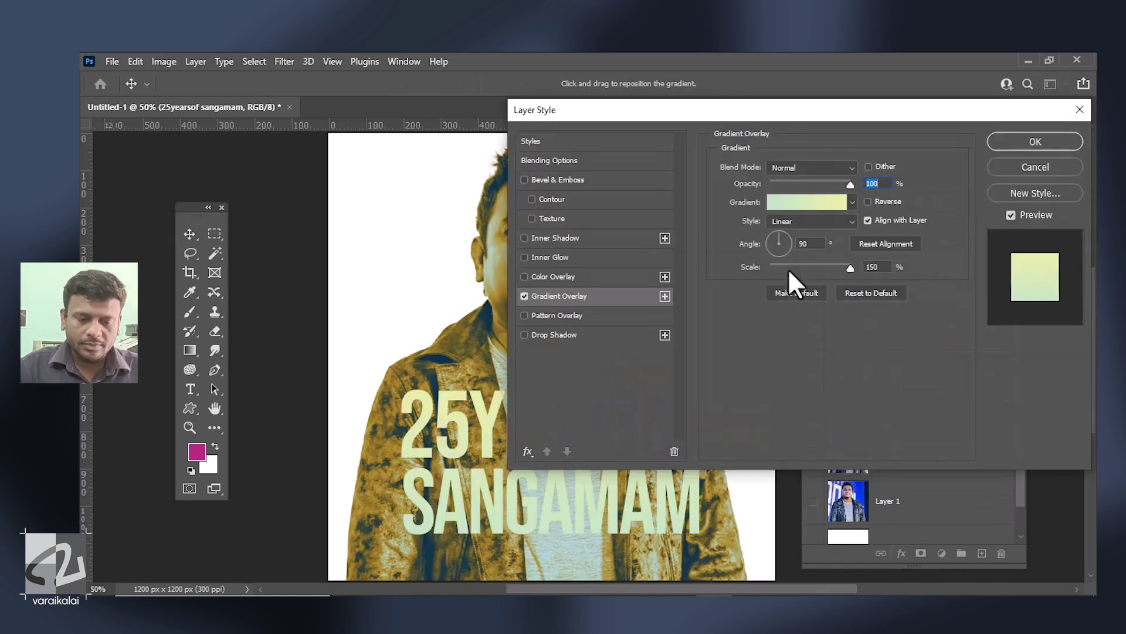
key("Return")
key("ctrl+t")
left_click_drag(675, 434, 725, 390)
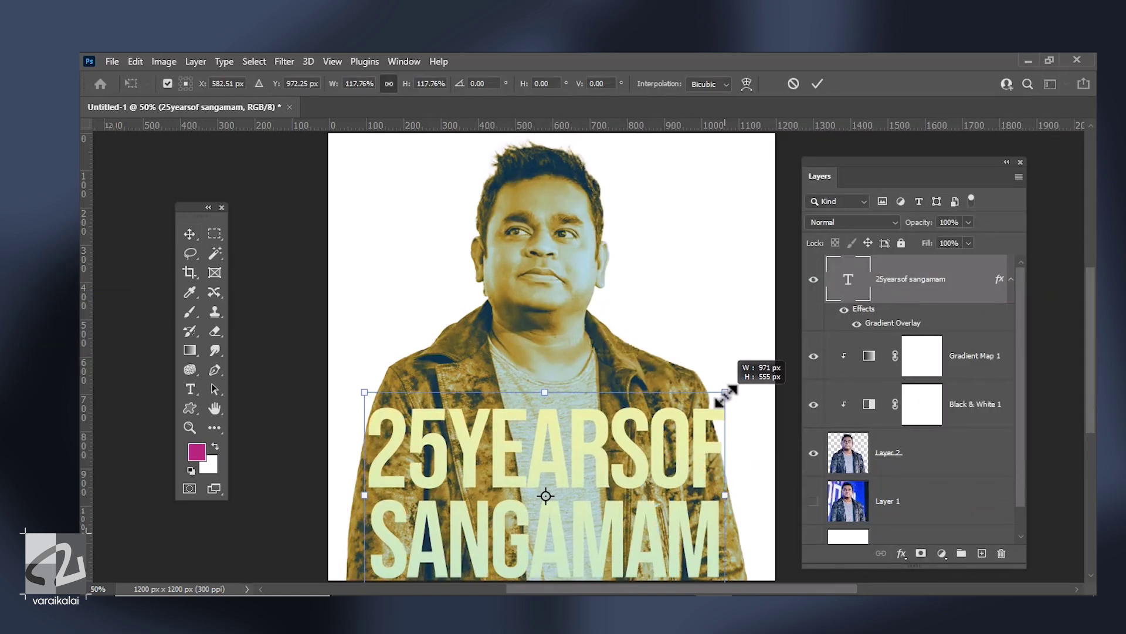
left_click_drag(356, 391, 348, 384)
key("Return")
right_click(189, 408)
left_click(267, 458)
right_click(190, 389)
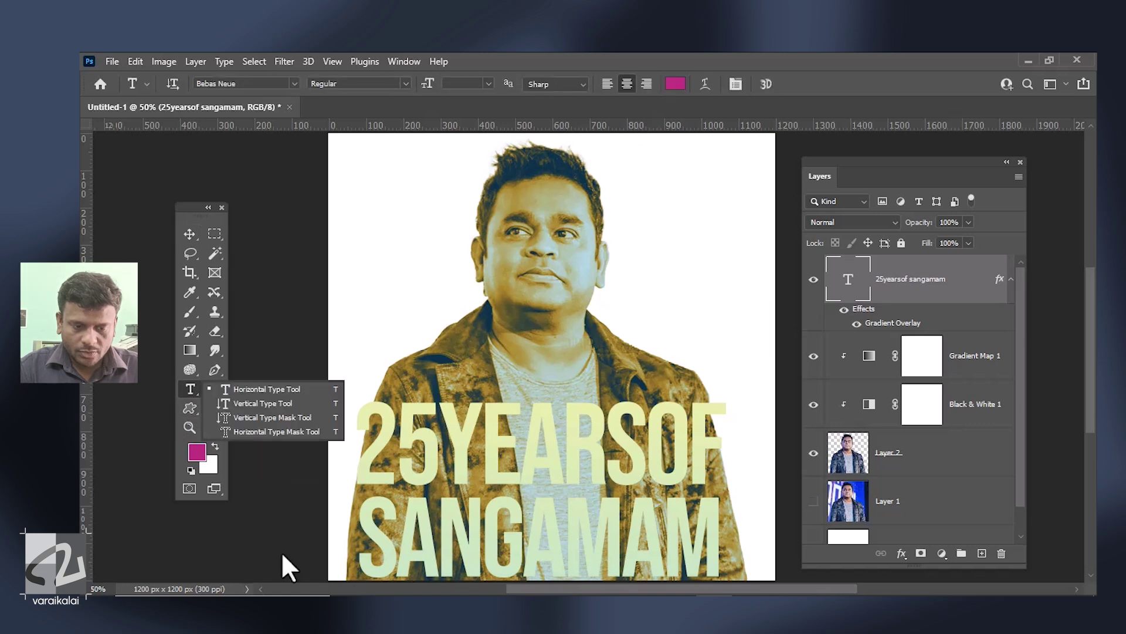
- Raise the SANGAMAM line's font size to about 78.78 pt so it runs wider than 25YEARSOF
left_click(235, 389)
left_click(366, 531)
left_click_drag(366, 531, 714, 534)
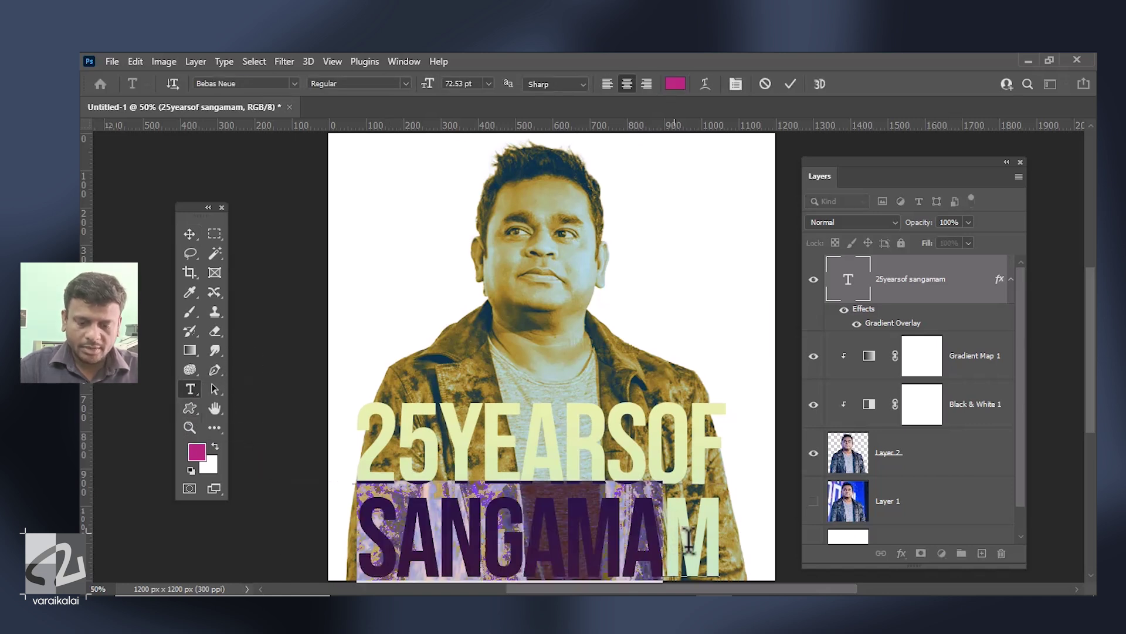
key("ctrl+shift+period")
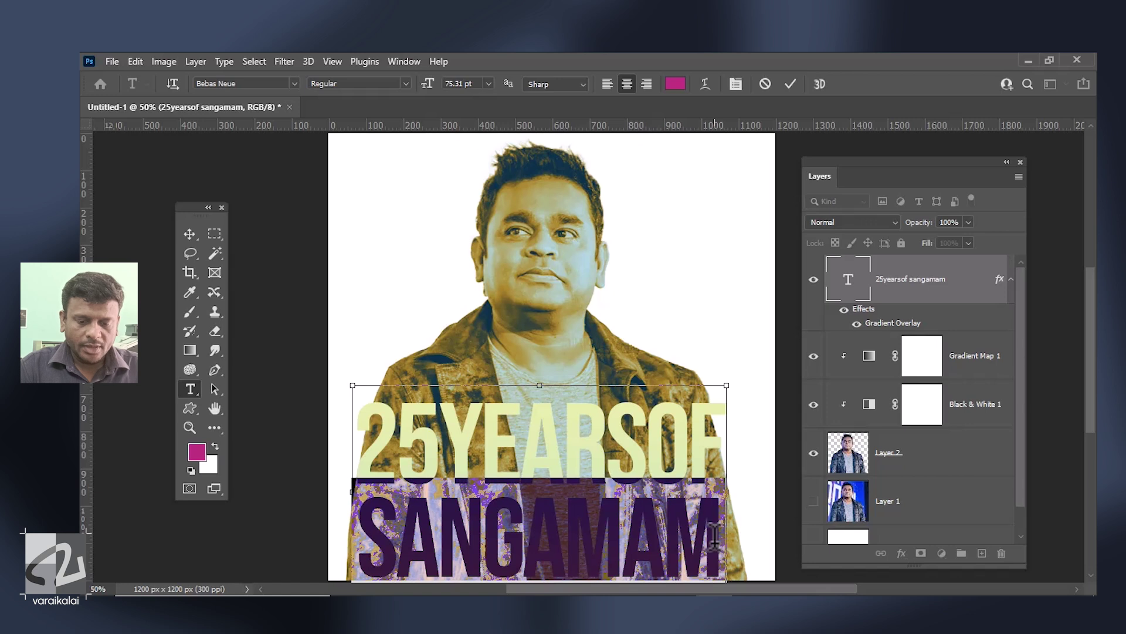
key("ctrl+shift+period")
key("ctrl+shift+comma")
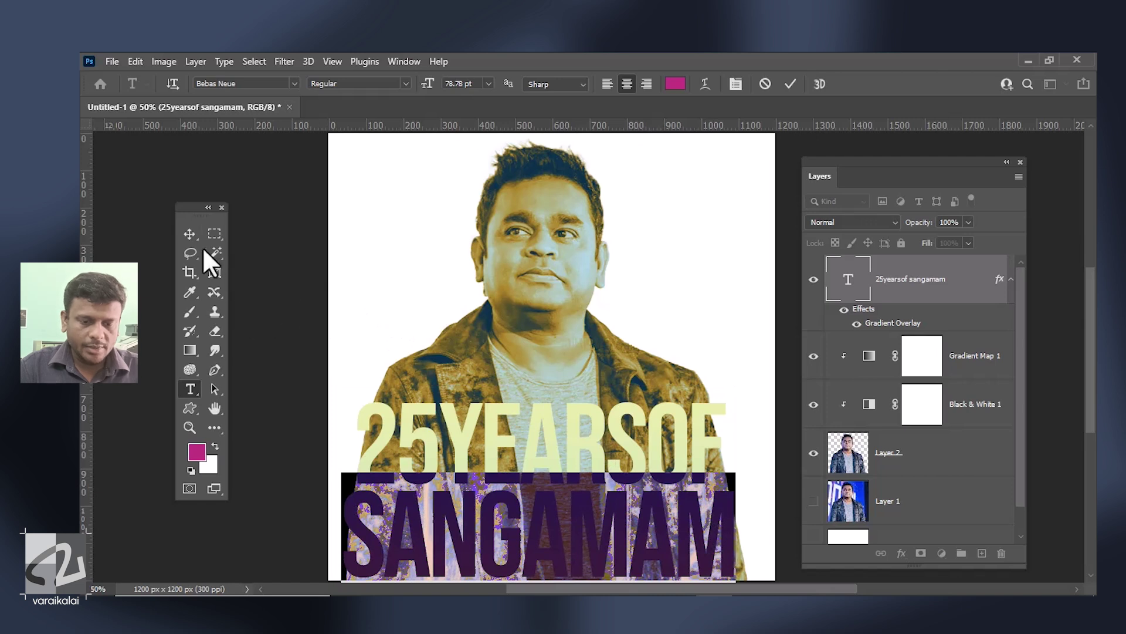
left_click(189, 233)
left_click(844, 460)
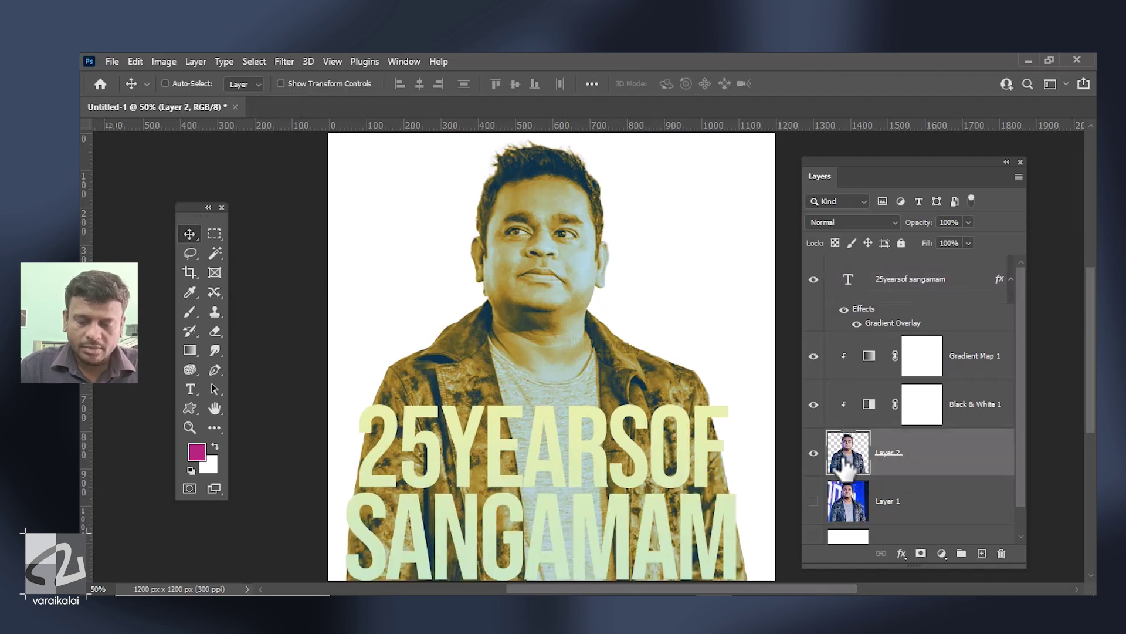
- Load the man's photo pixels as a selection and duplicate the title text layer
right_click(845, 464)
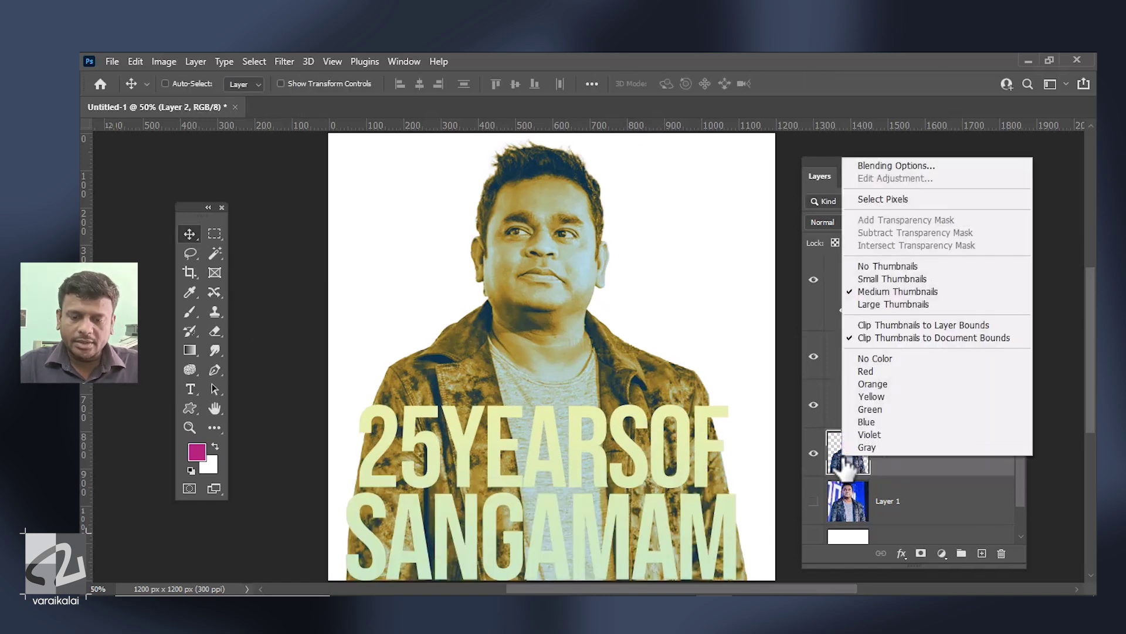
left_click(912, 200)
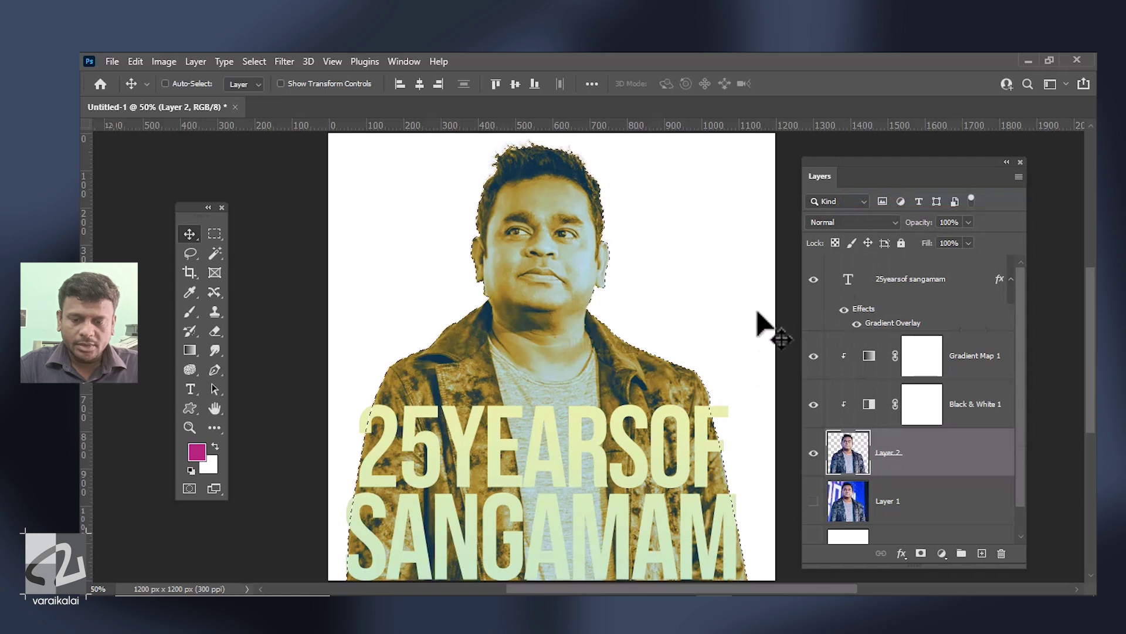
left_click(926, 276)
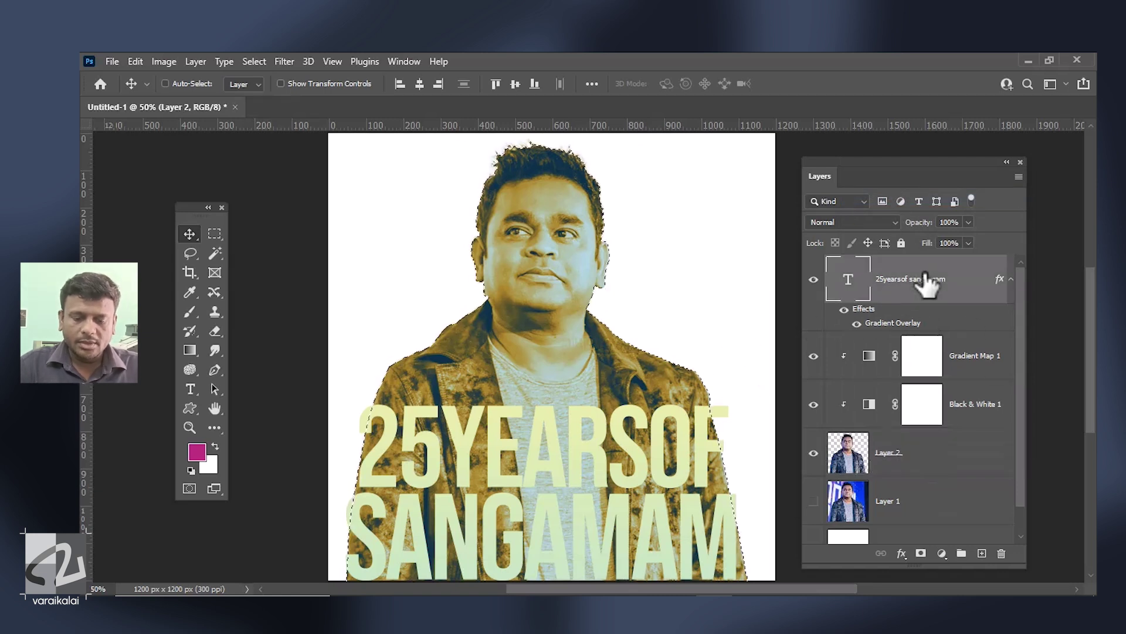
right_click(921, 277)
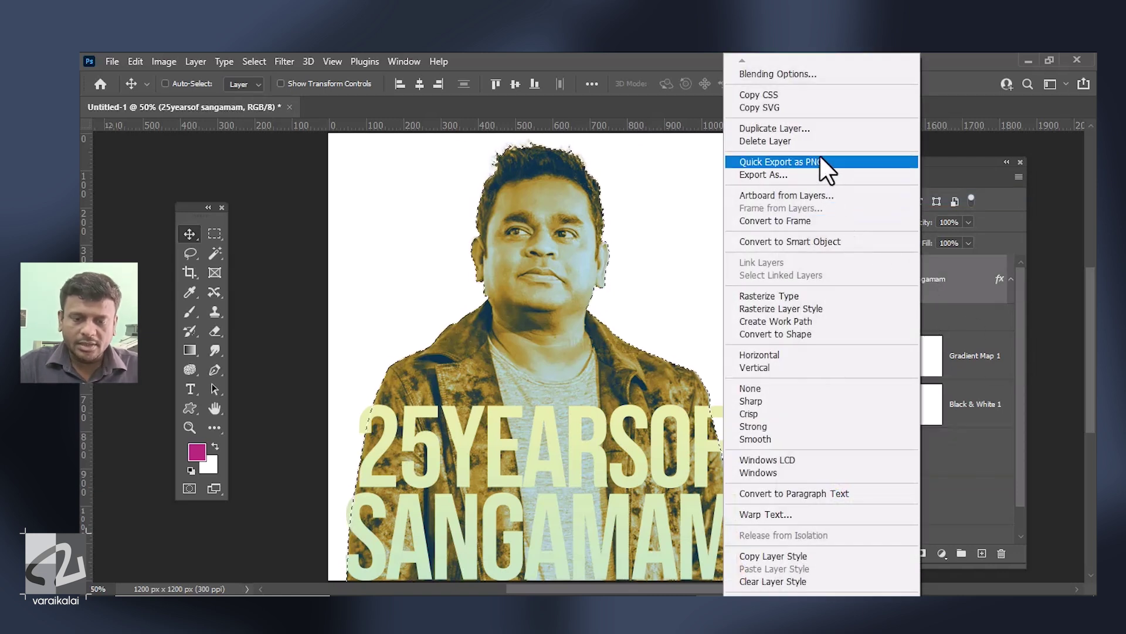
left_click(821, 129)
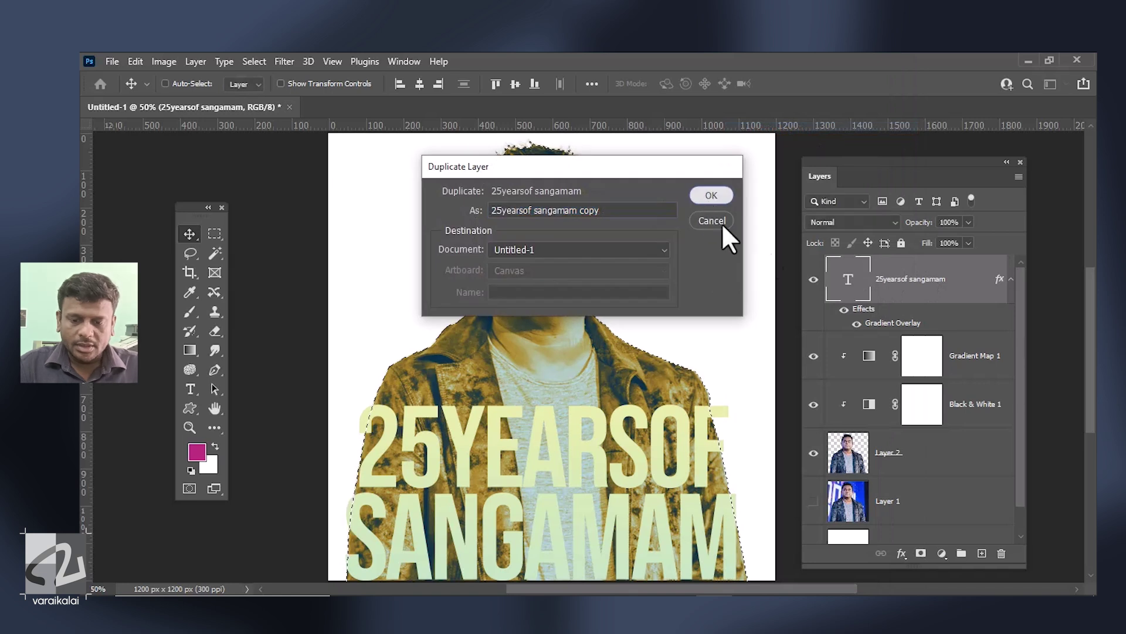
key("Return")
- Hide the original title layer and rasterize the title copy
left_click(814, 356)
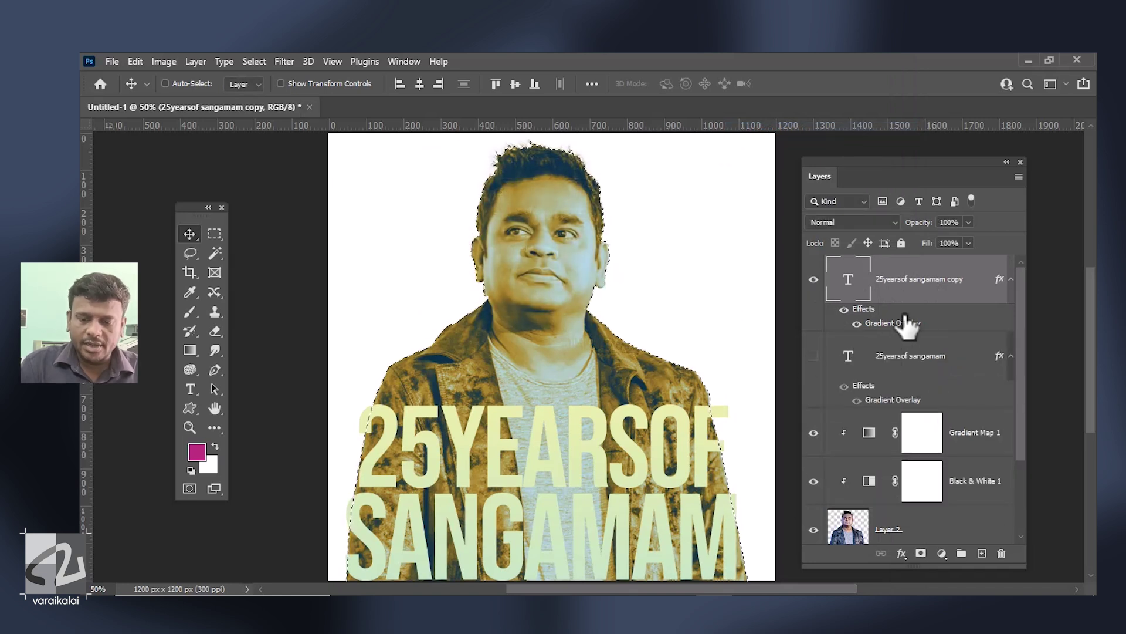
right_click(934, 283)
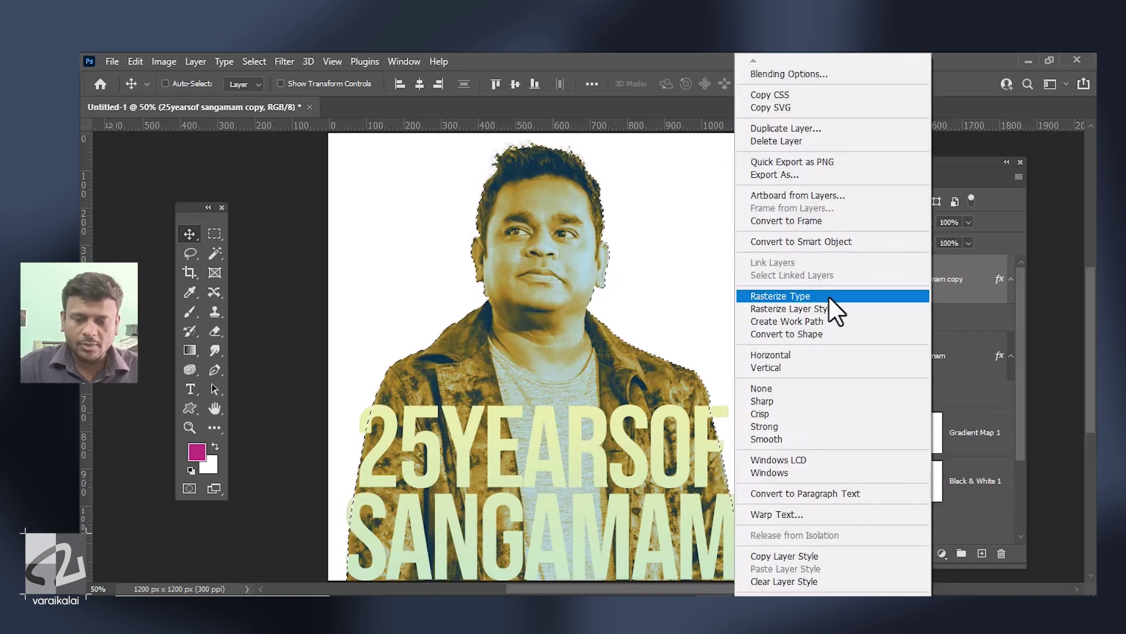
left_click(828, 297)
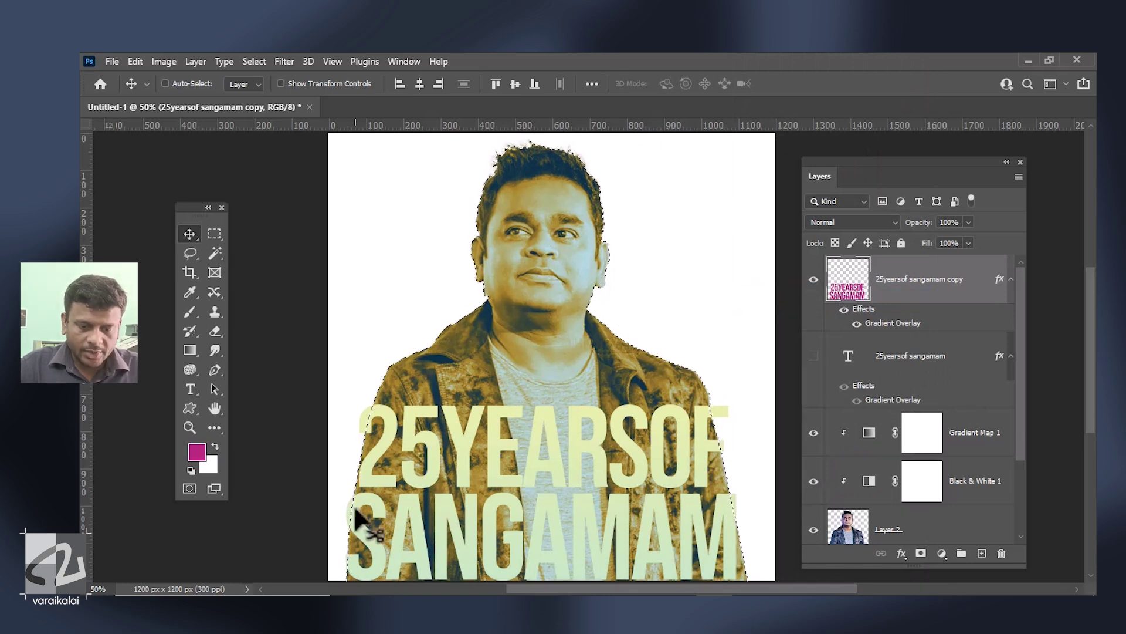
- Invert and clear the selection, then move the rasterized title copy below the photo layer
key("ctrl")
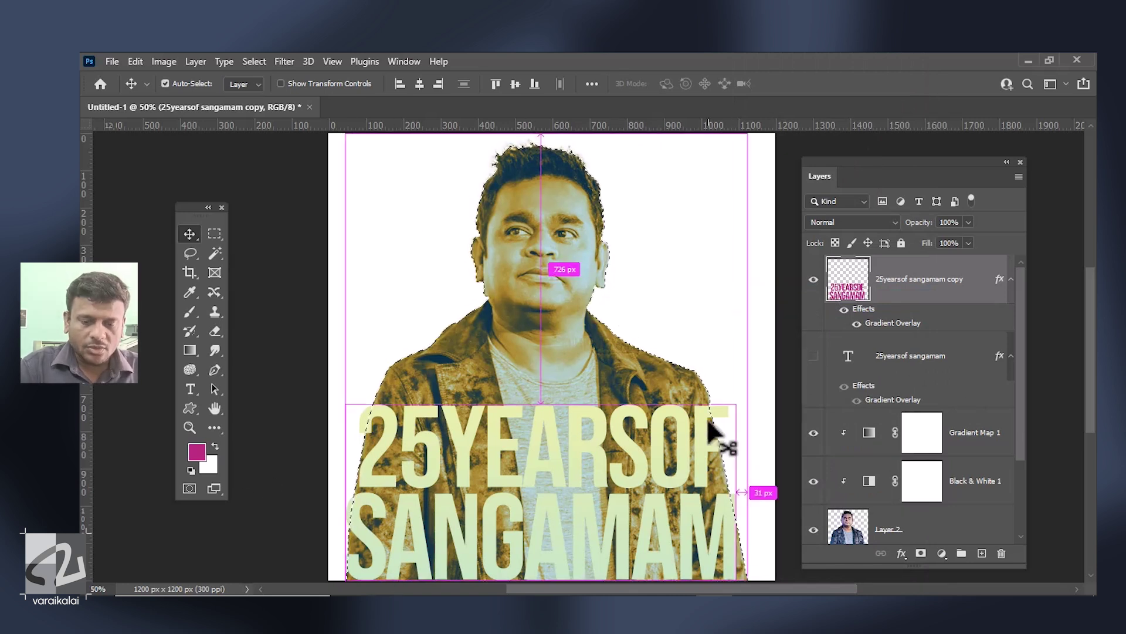
key("ctrl+shift+i")
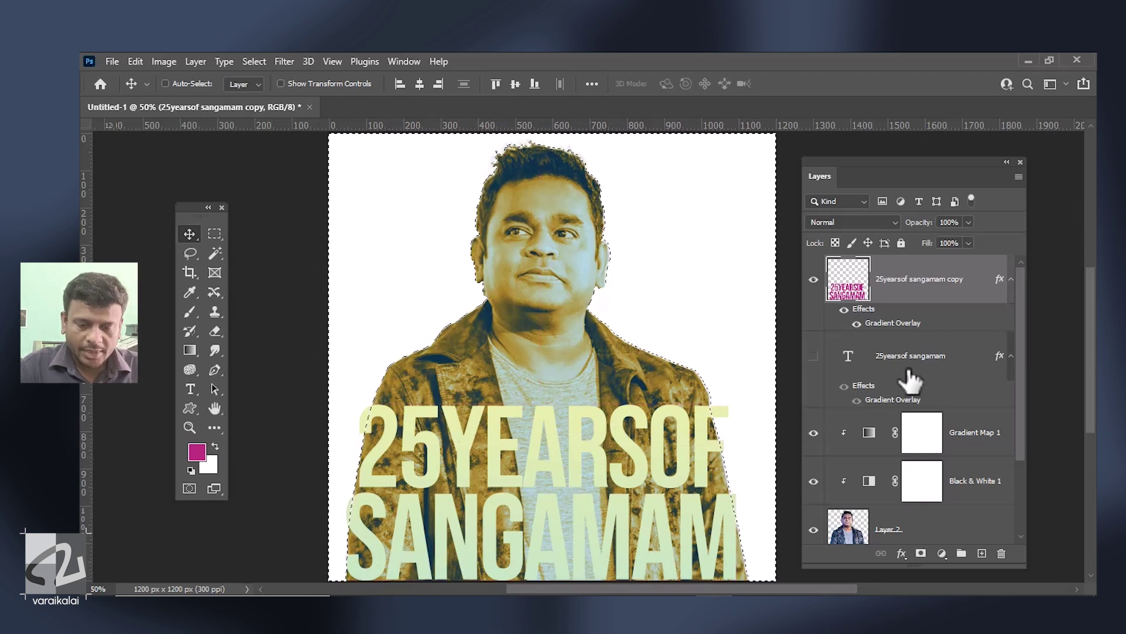
key("ctrl+d")
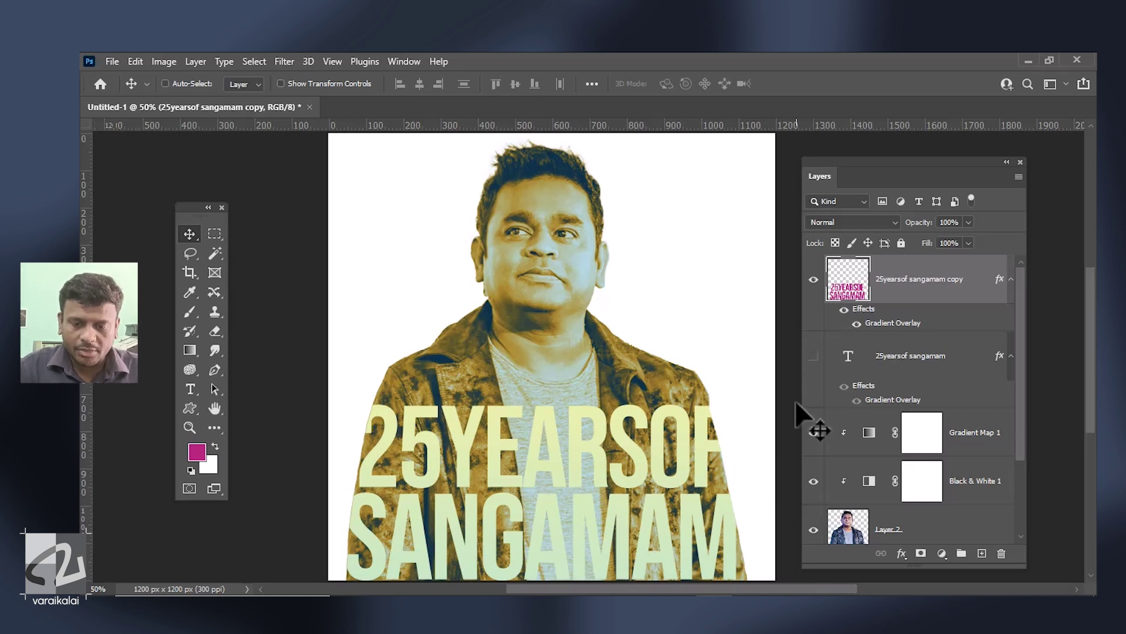
left_click_drag(965, 302, 976, 503)
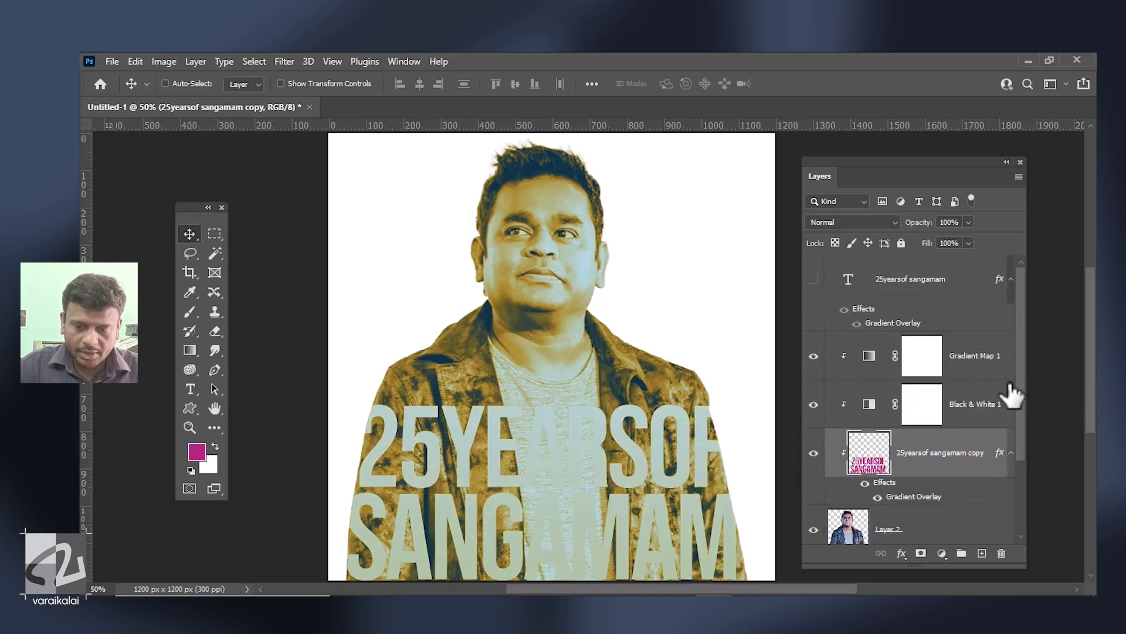
scroll(965, 376, "down", 2)
left_click_drag(956, 364, 952, 449)
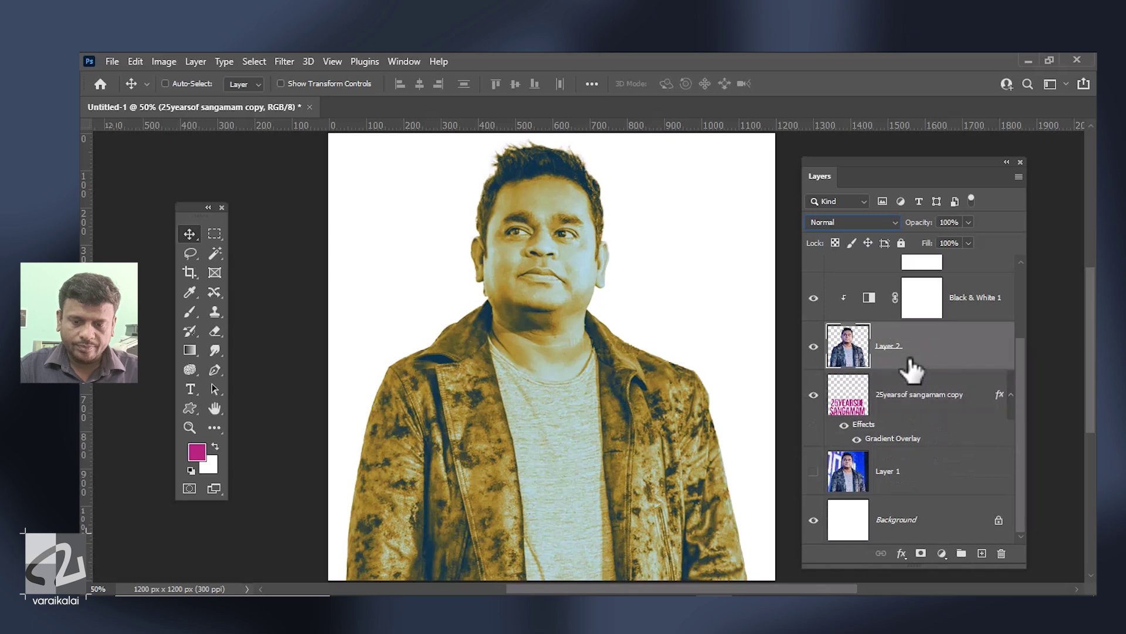
- Make a hidden duplicate of the man's photo layer
right_click(910, 360)
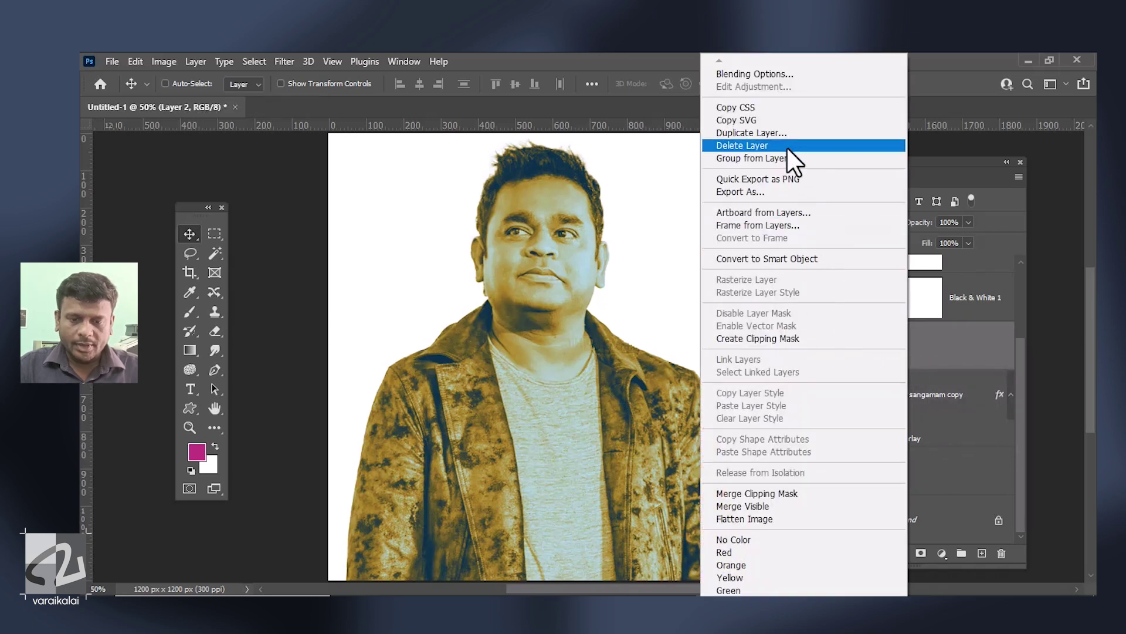
left_click(783, 133)
left_click(711, 195)
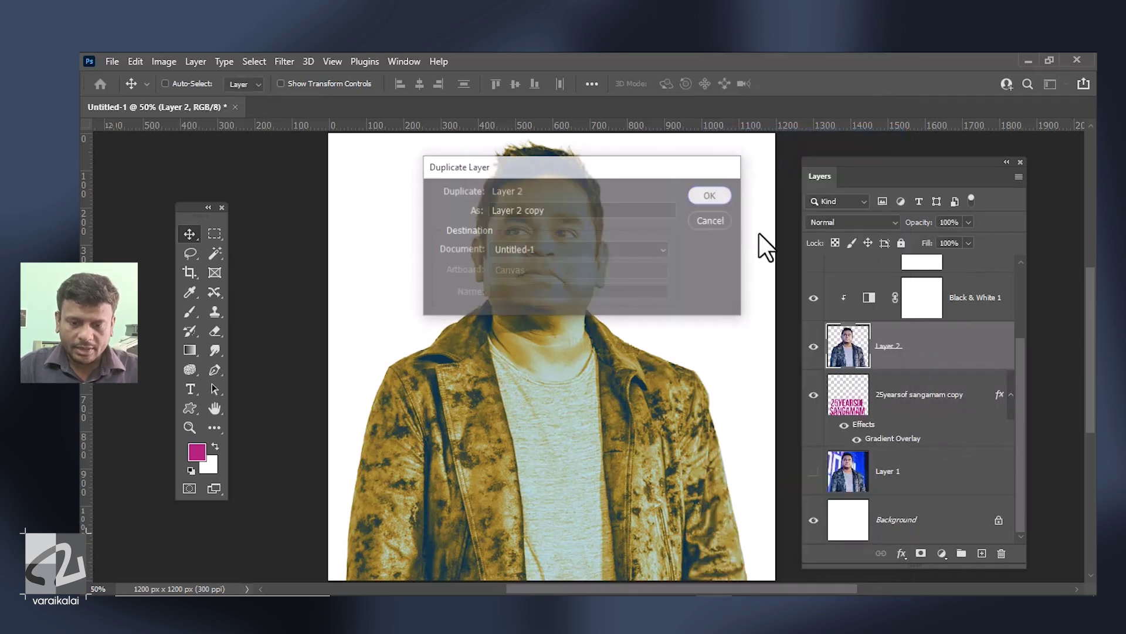
left_click(813, 346)
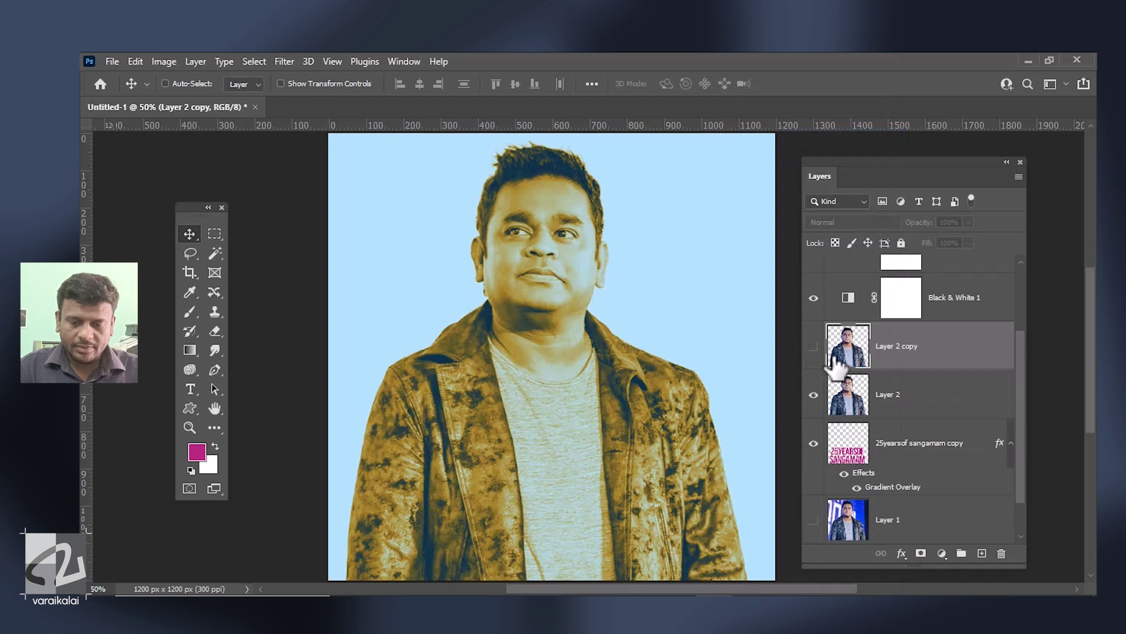
- Clip the original photo layer to the title text beneath it
left_click(888, 415)
scroll(980, 411, "down", 1)
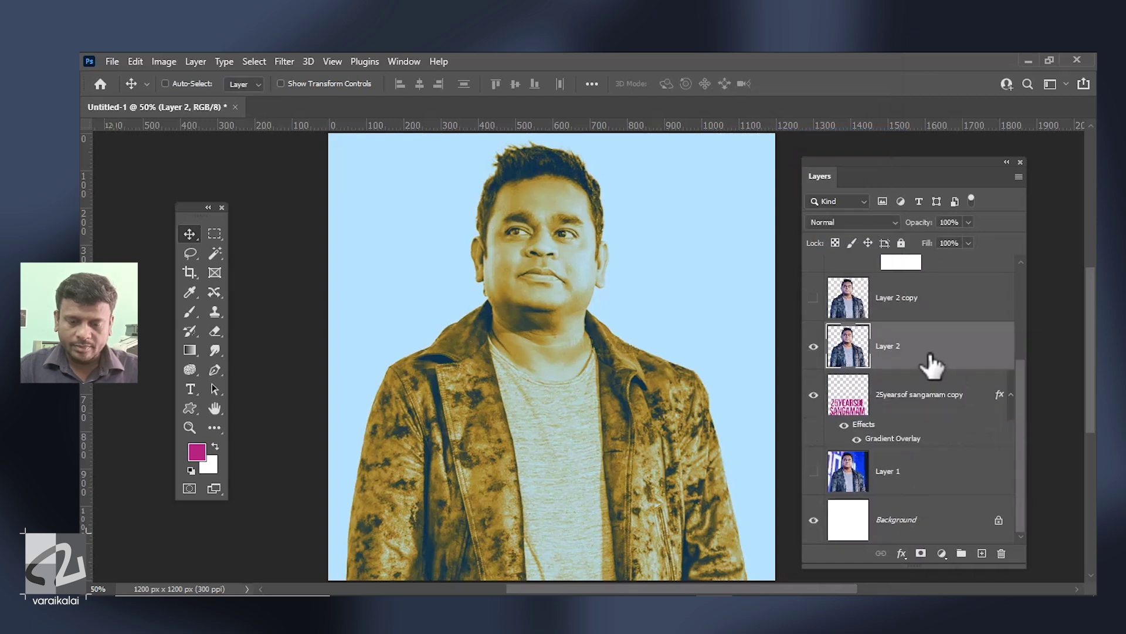
right_click(933, 363)
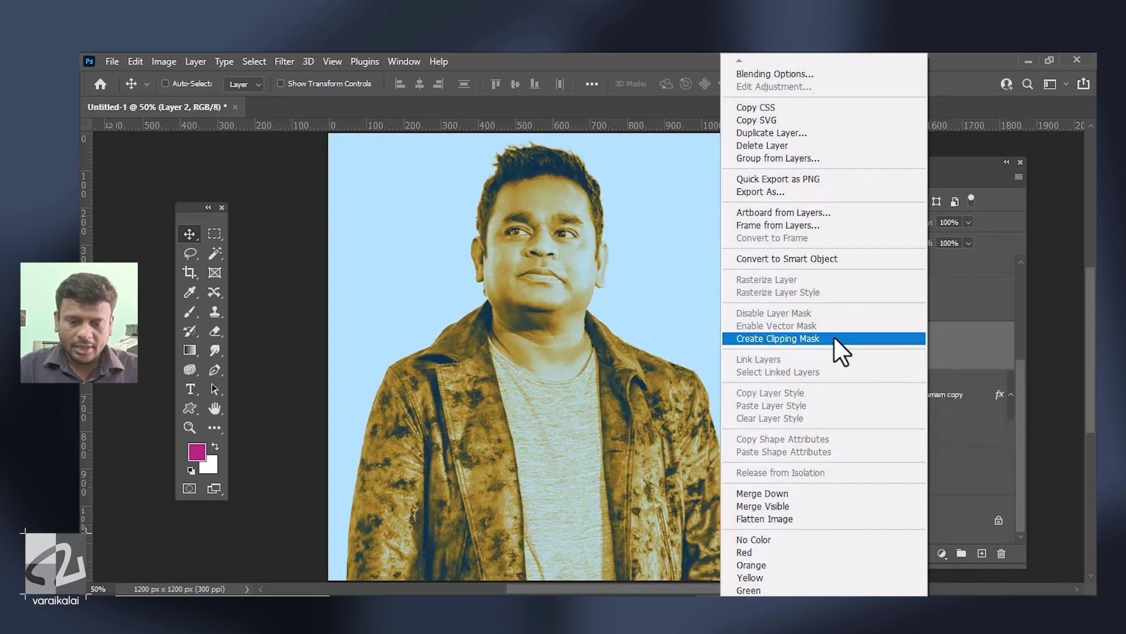
left_click(833, 336)
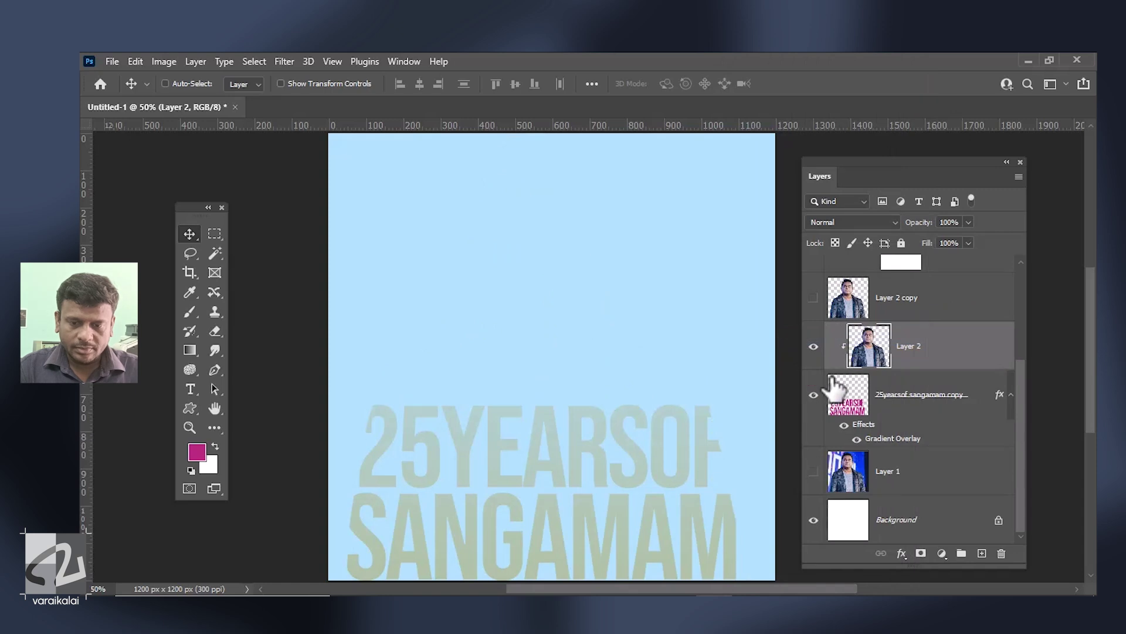
- Rasterize the layer style of the '25yearsof sangamam copy' text so the photo texture fills it
left_click(814, 297)
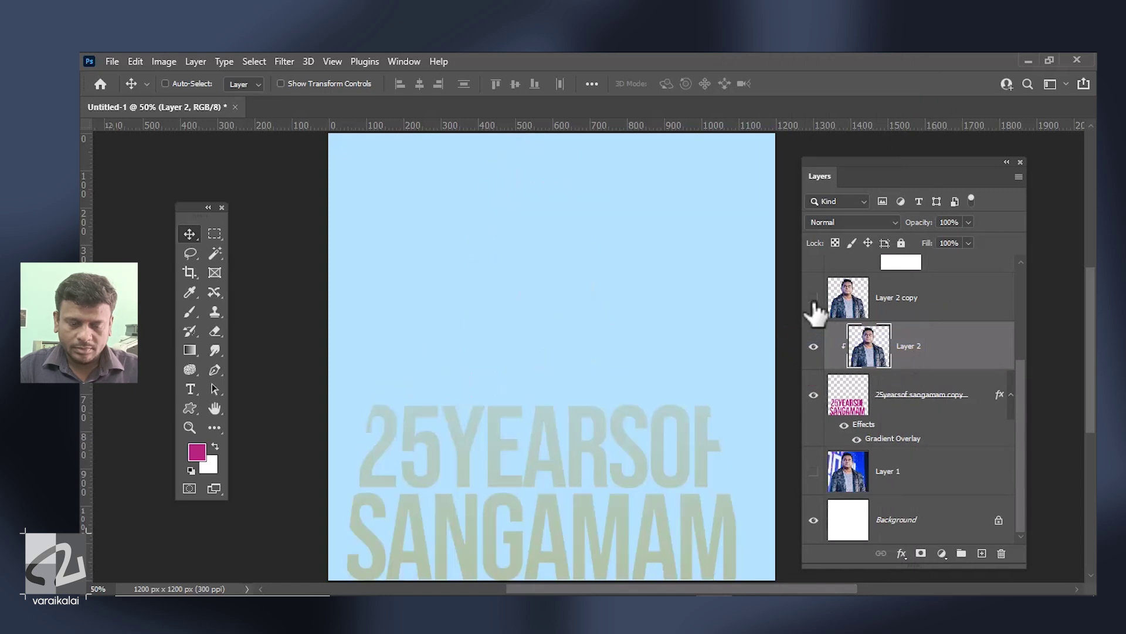
left_click(813, 298)
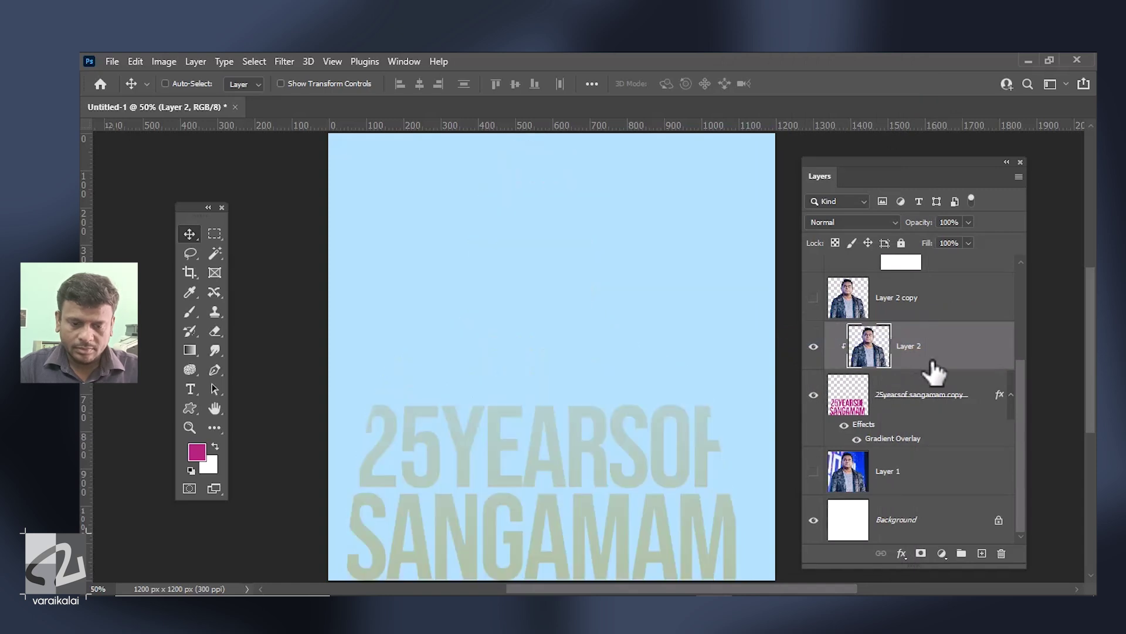
left_click(930, 405)
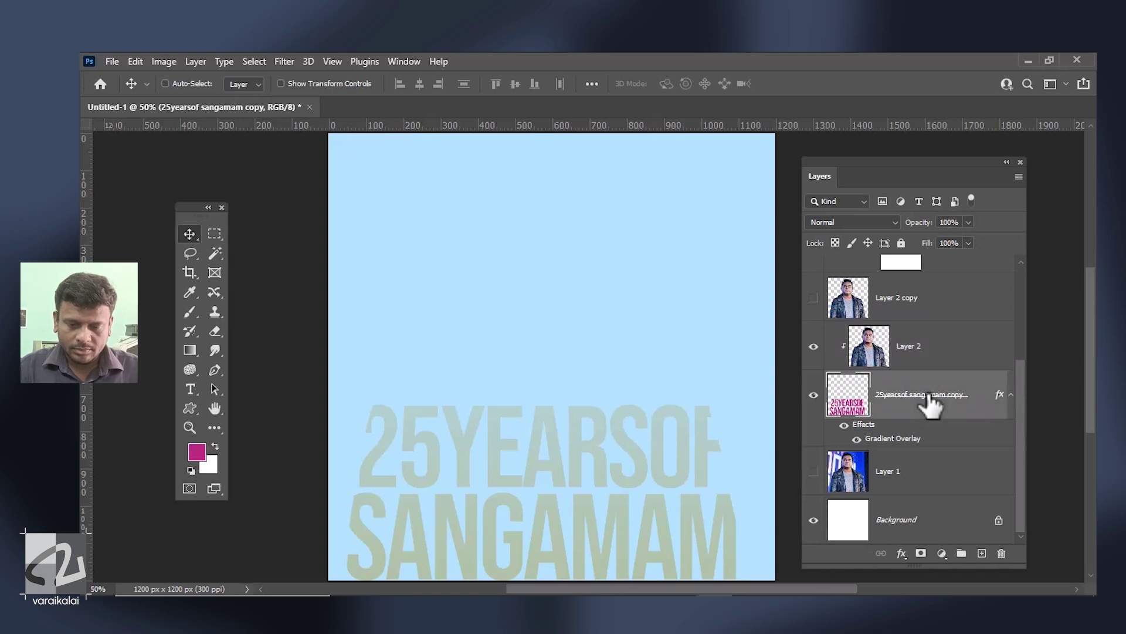
right_click(930, 396)
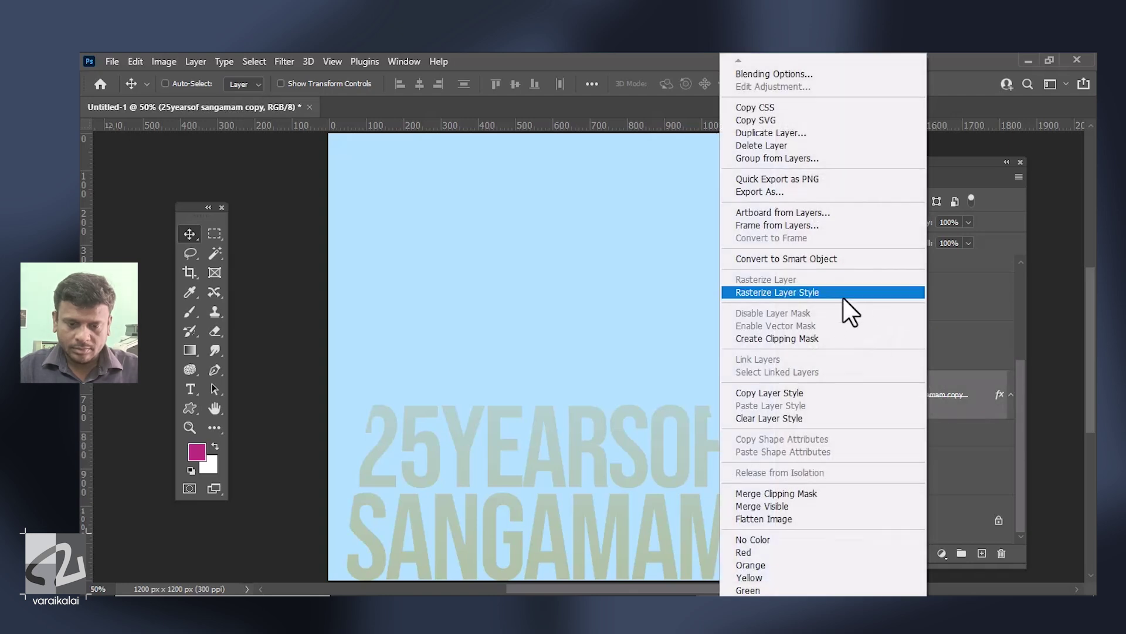
left_click(844, 296)
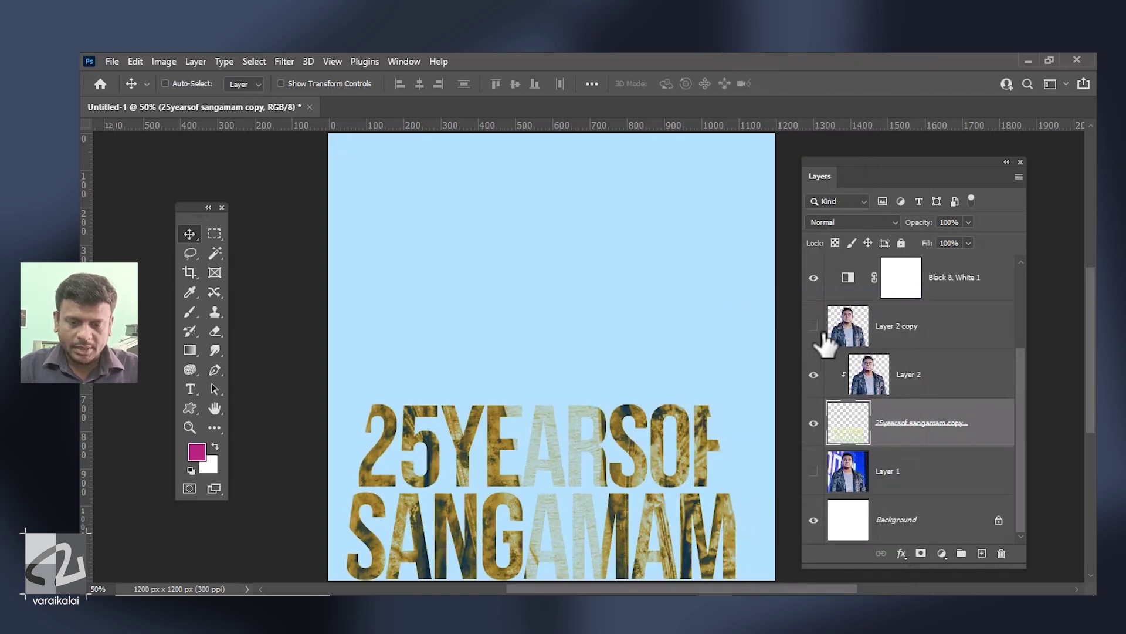
- Toggle layer visibility so the full duotone photo of the man shows
left_click(813, 375)
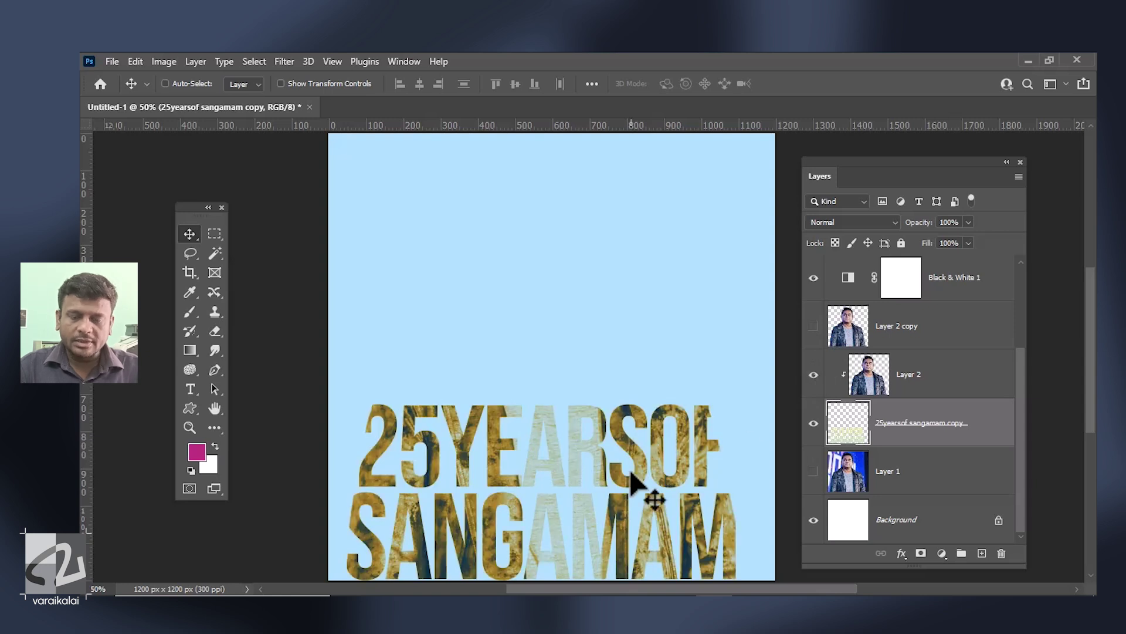
left_click(813, 374)
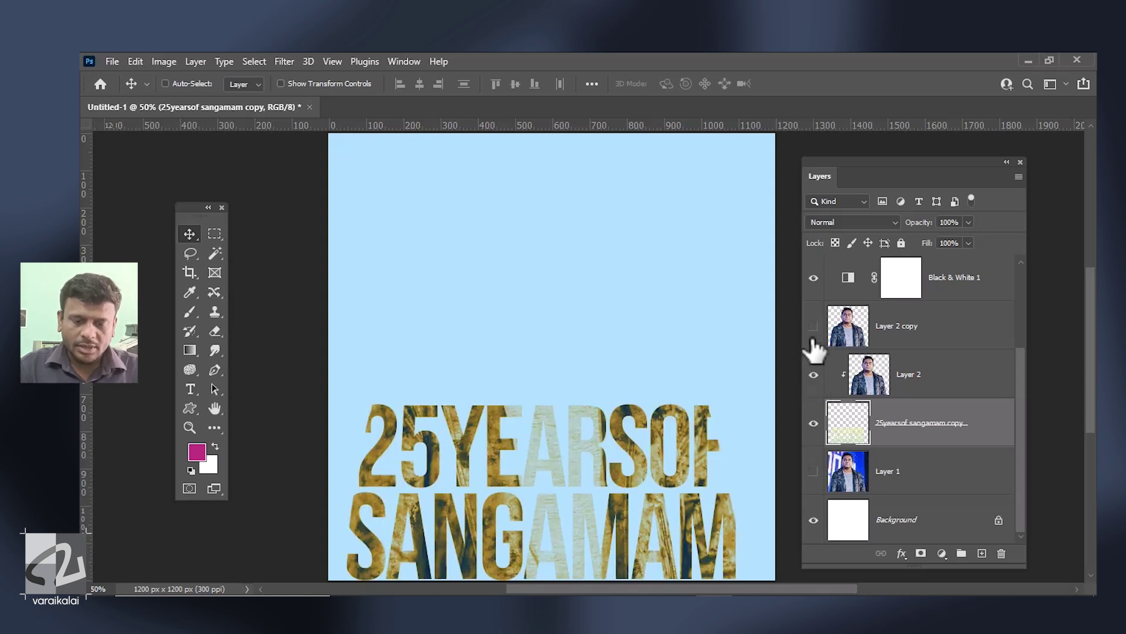
left_click(813, 326)
left_click(814, 325)
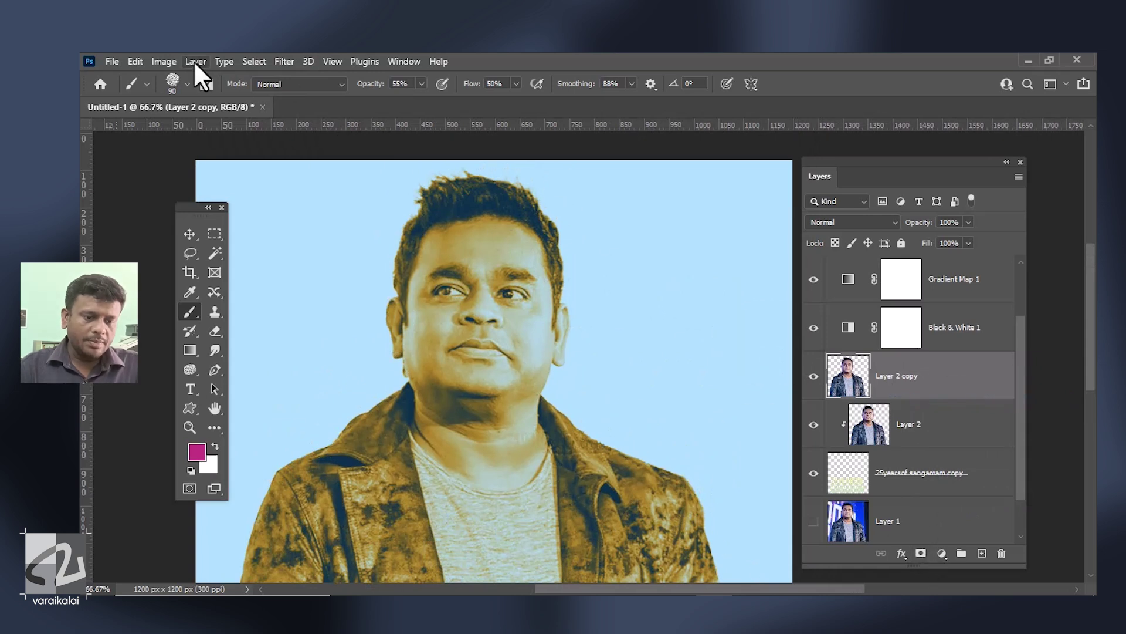
- Hide Layer 2 copy behind a Hide All mask and choose the Pastel Palooza brush
left_click(195, 61)
mouse_move(264, 293)
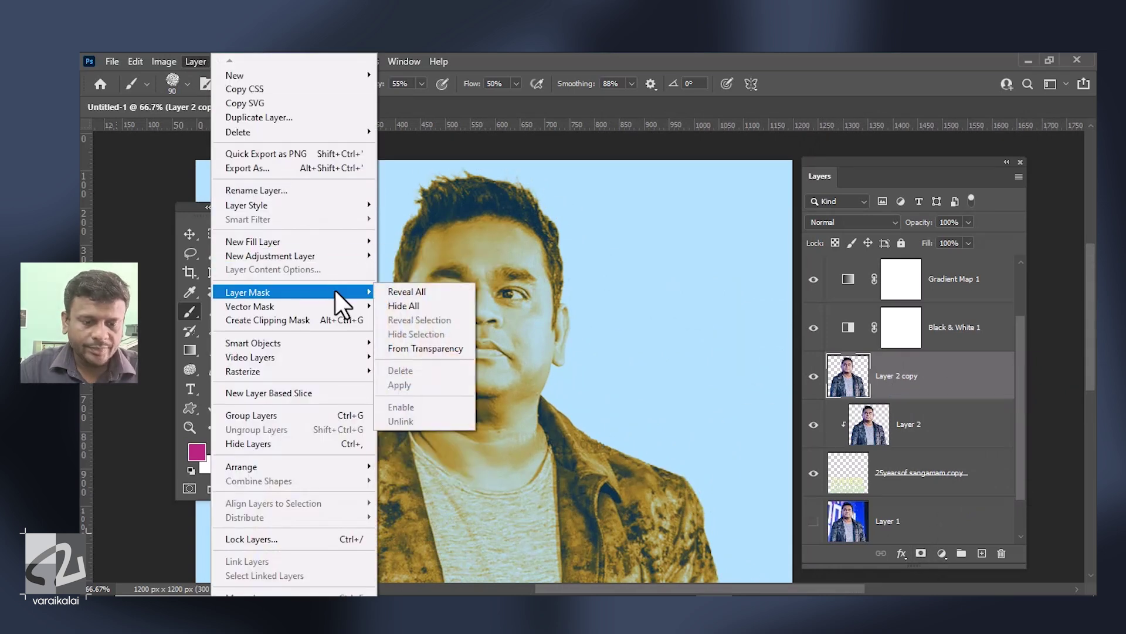
left_click(427, 307)
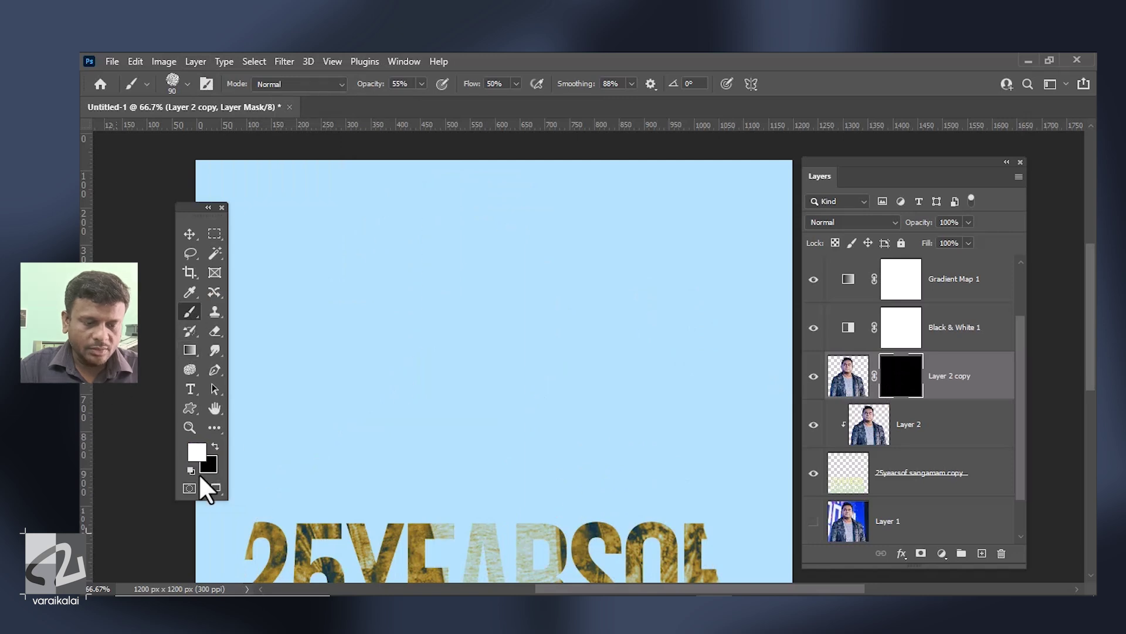
left_click(187, 84)
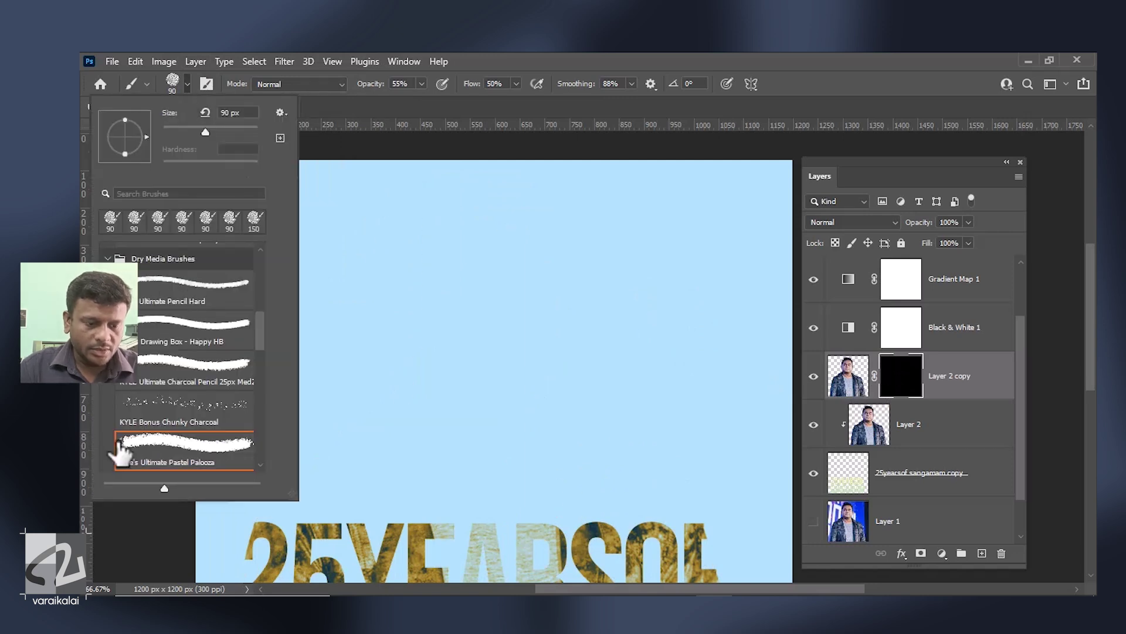
left_click(169, 452)
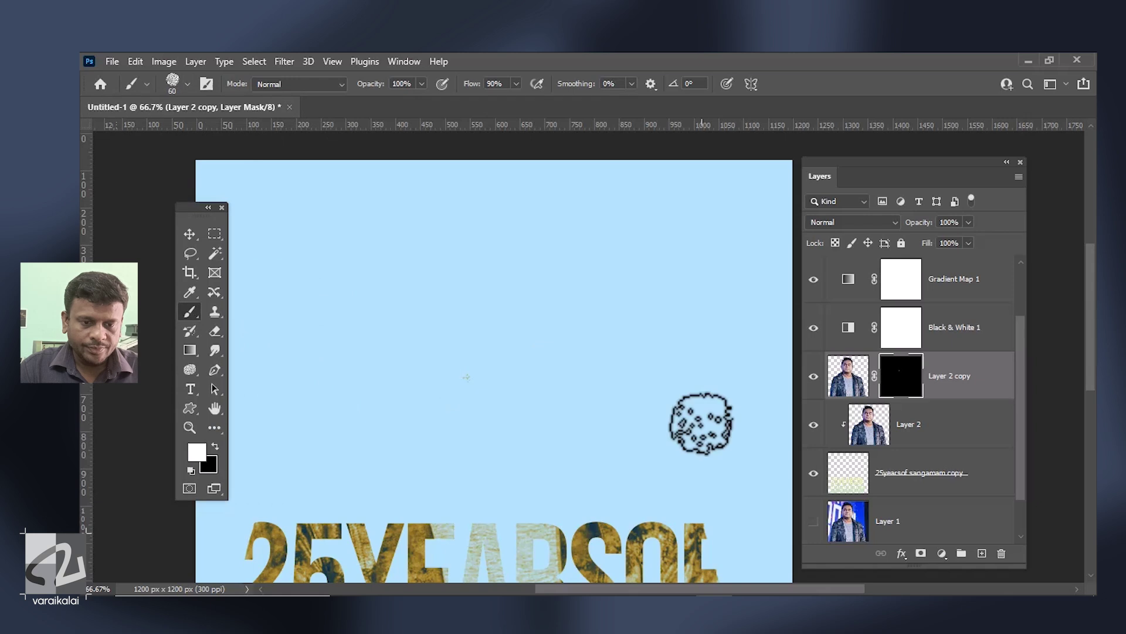
- Paint white on the mask to reveal the man's face, head, jaw, neck and jacket
left_click_drag(525, 337, 521, 352)
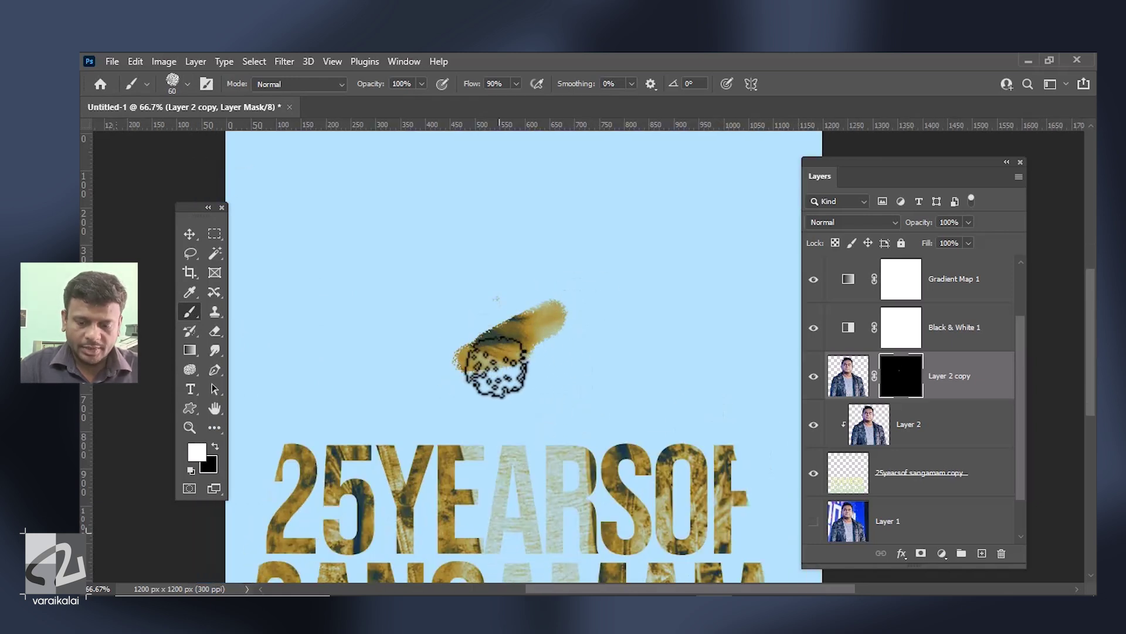
key("ctrl+minus")
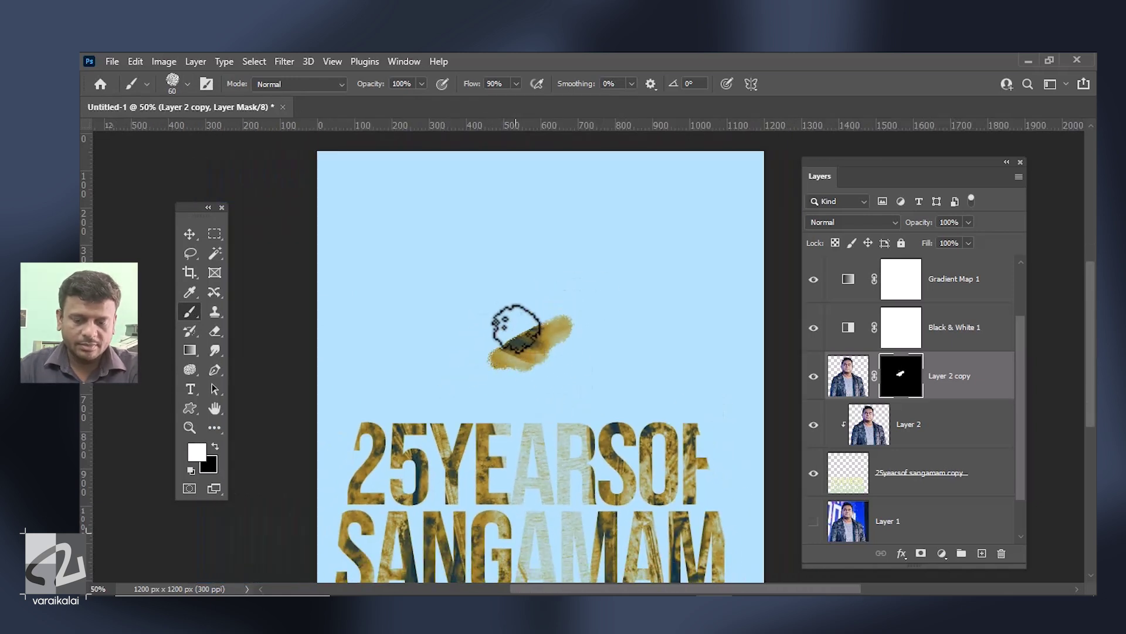
mouse_move(548, 340)
left_mouse_down()
mouse_move(528, 323)
mouse_move(477, 377)
mouse_move(553, 275)
mouse_move(505, 253)
mouse_move(532, 306)
mouse_move(414, 257)
mouse_move(478, 239)
mouse_move(477, 221)
mouse_move(569, 229)
mouse_move(506, 277)
left_mouse_up()
key("bracketright")
mouse_move(471, 326)
left_mouse_down()
mouse_move(460, 382)
mouse_move(530, 349)
mouse_move(575, 373)
mouse_move(589, 325)
mouse_move(548, 264)
mouse_move(560, 217)
mouse_move(516, 276)
left_mouse_up()
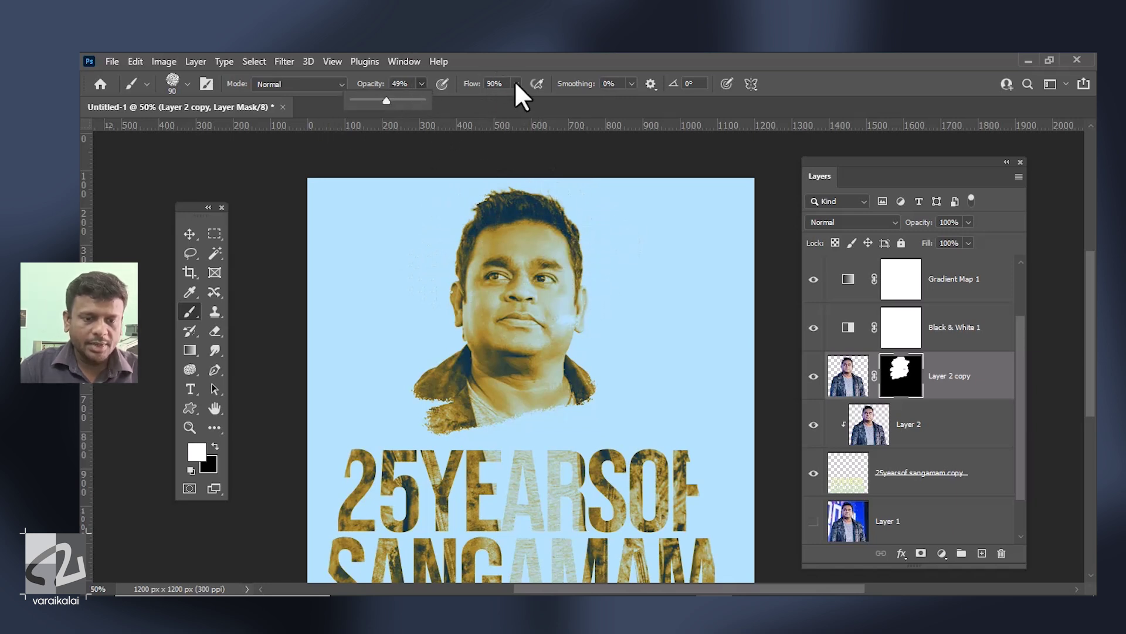
- Brush in the jacket's left edge and chest, then lightly fade the lower jacket at lower opacity
mouse_move(435, 375)
left_mouse_down()
mouse_move(393, 402)
mouse_move(394, 419)
left_mouse_up()
mouse_move(472, 420)
left_mouse_down()
mouse_move(674, 407)
mouse_move(623, 382)
mouse_move(649, 377)
mouse_move(650, 435)
left_mouse_up()
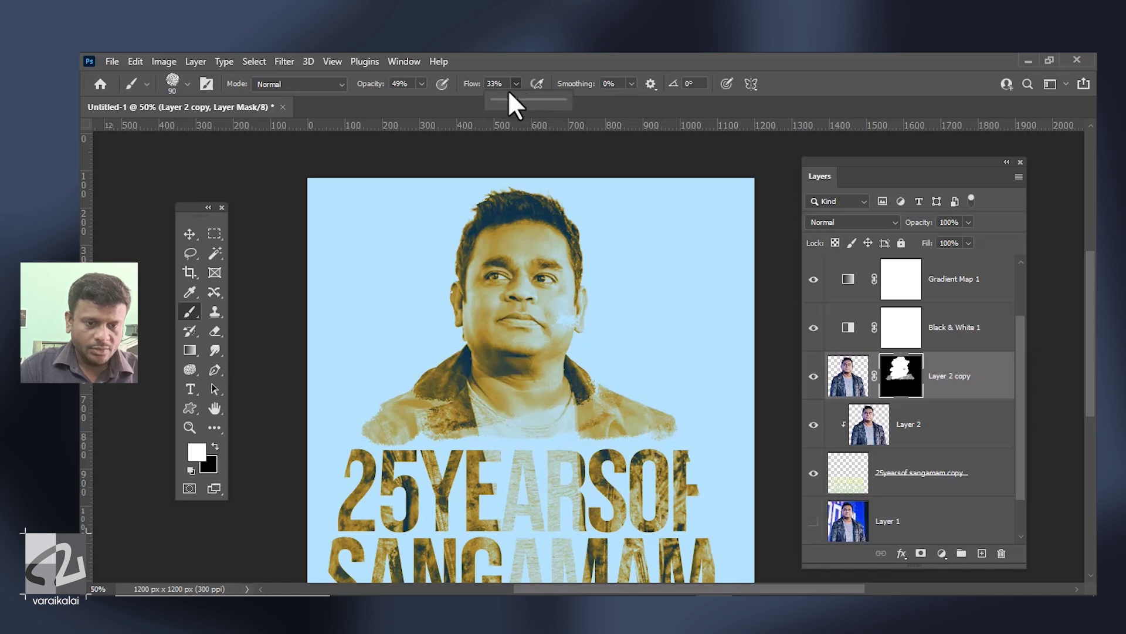
left_click(421, 84)
left_click_drag(411, 99, 398, 101)
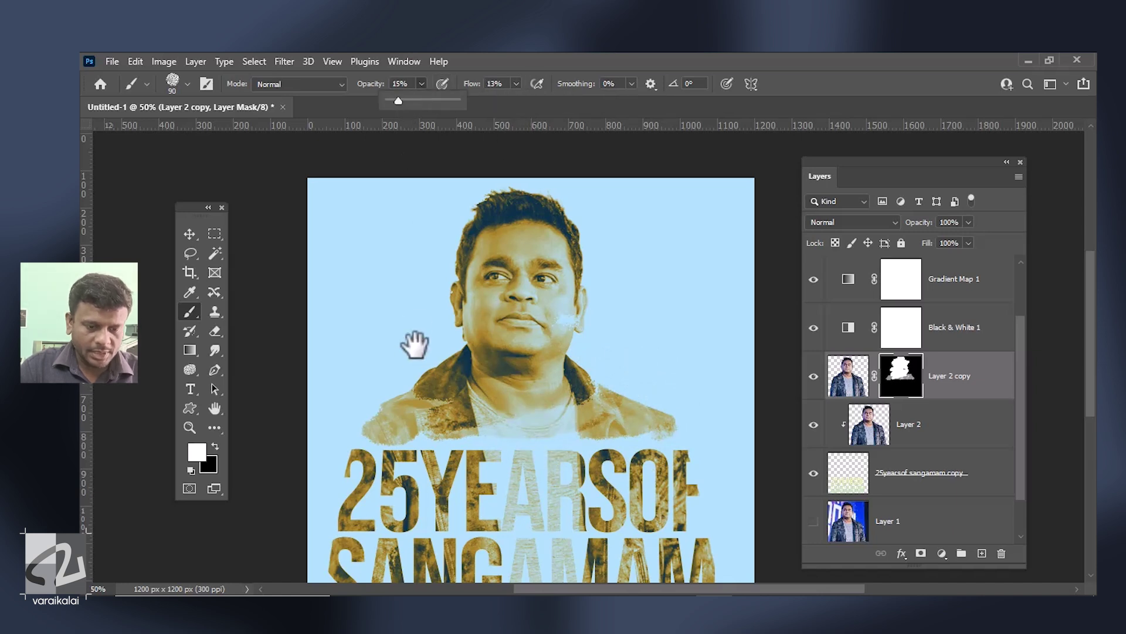
left_click_drag(415, 340, 419, 295)
mouse_move(377, 386)
left_mouse_down()
mouse_move(546, 357)
mouse_move(735, 357)
mouse_move(403, 375)
left_mouse_up()
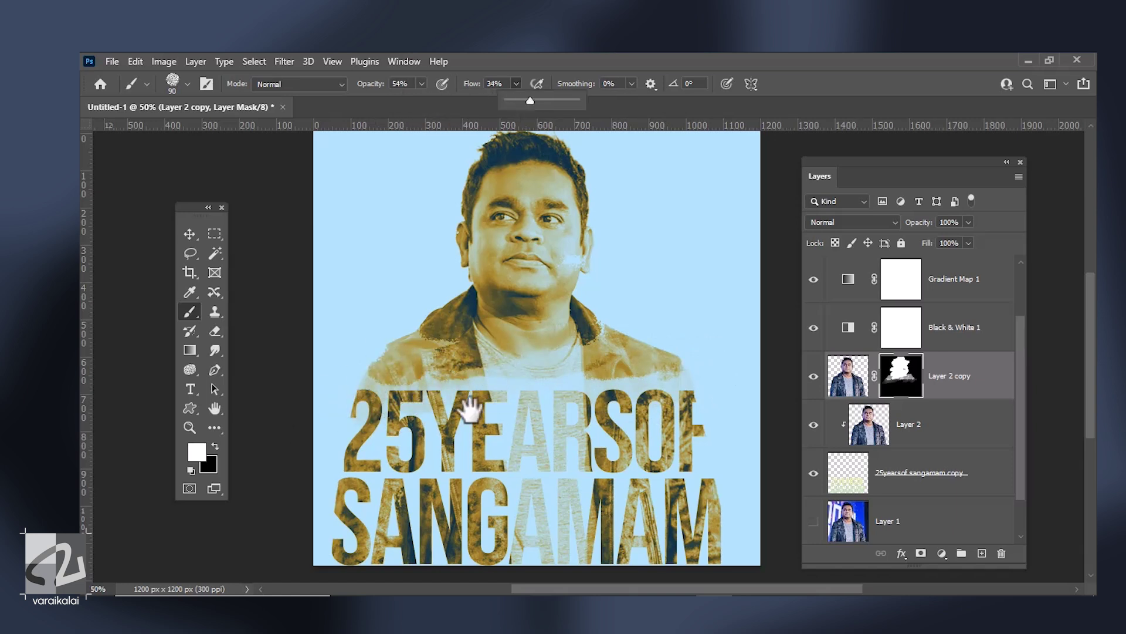
- Blend the chest down into the lower-right lettering and fade the 2 and top of the S
left_click_drag(530, 101, 530, 101)
mouse_move(528, 317)
left_mouse_down()
mouse_move(659, 340)
mouse_move(716, 390)
mouse_move(719, 472)
left_mouse_up()
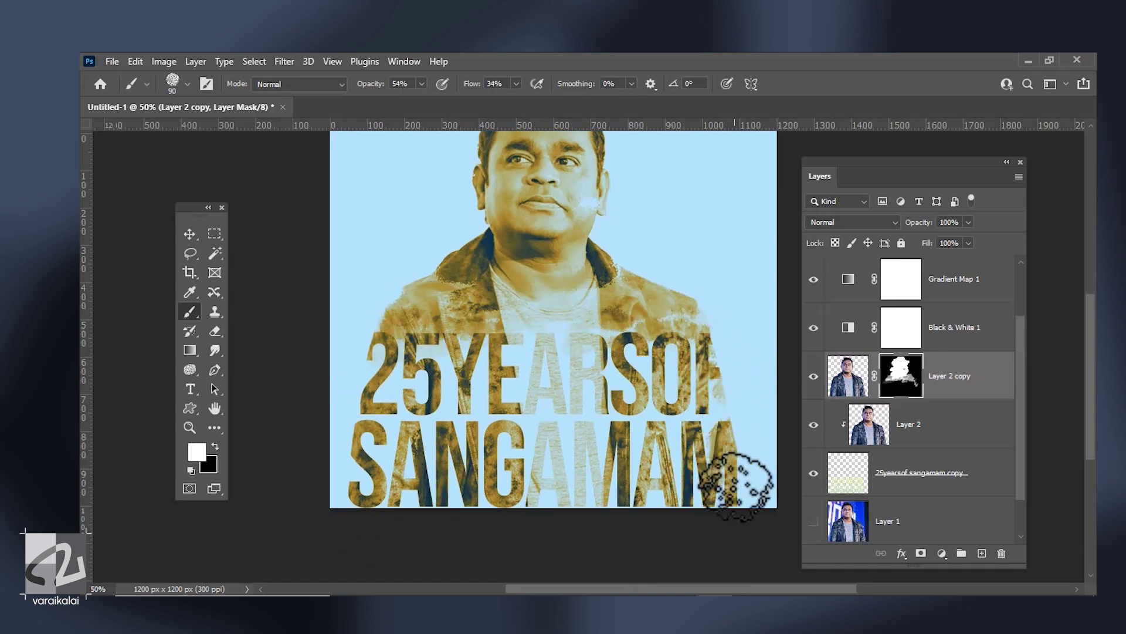
left_click_drag(372, 372, 360, 434)
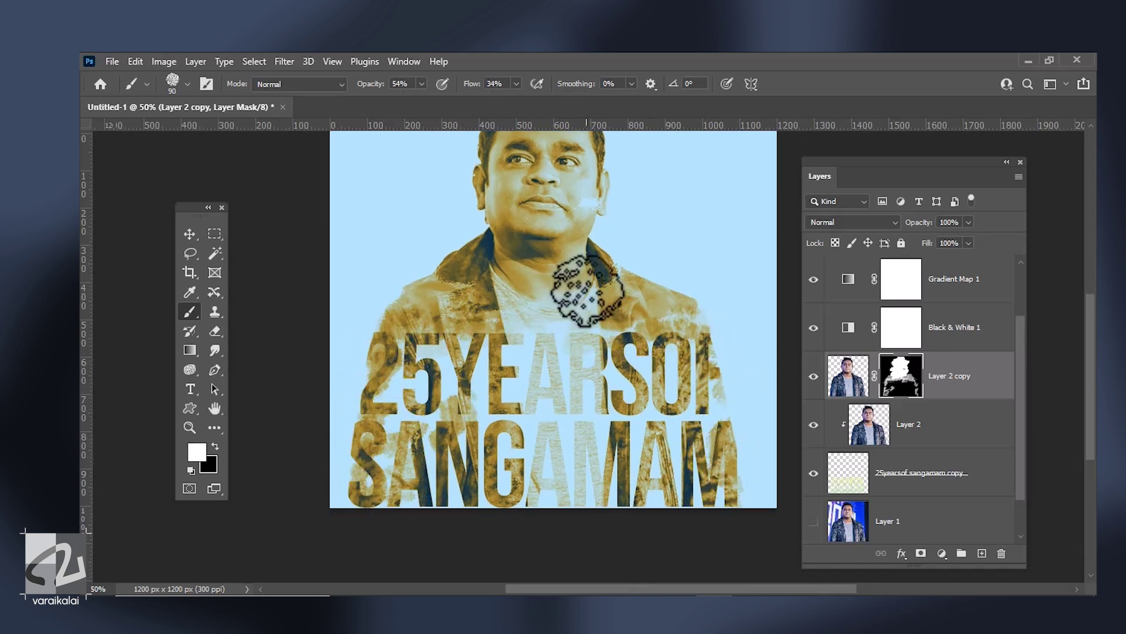
key("ctrl+plus")
key("bracketleft")
key("bracketleft")
key("bracketleft")
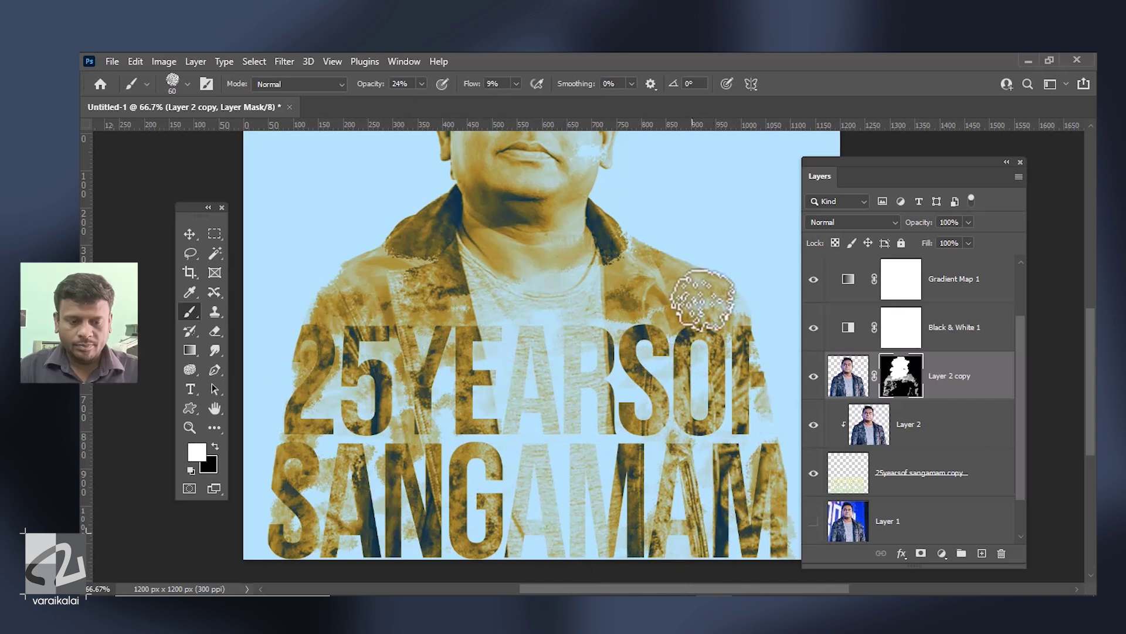
left_click_drag(465, 360, 515, 359)
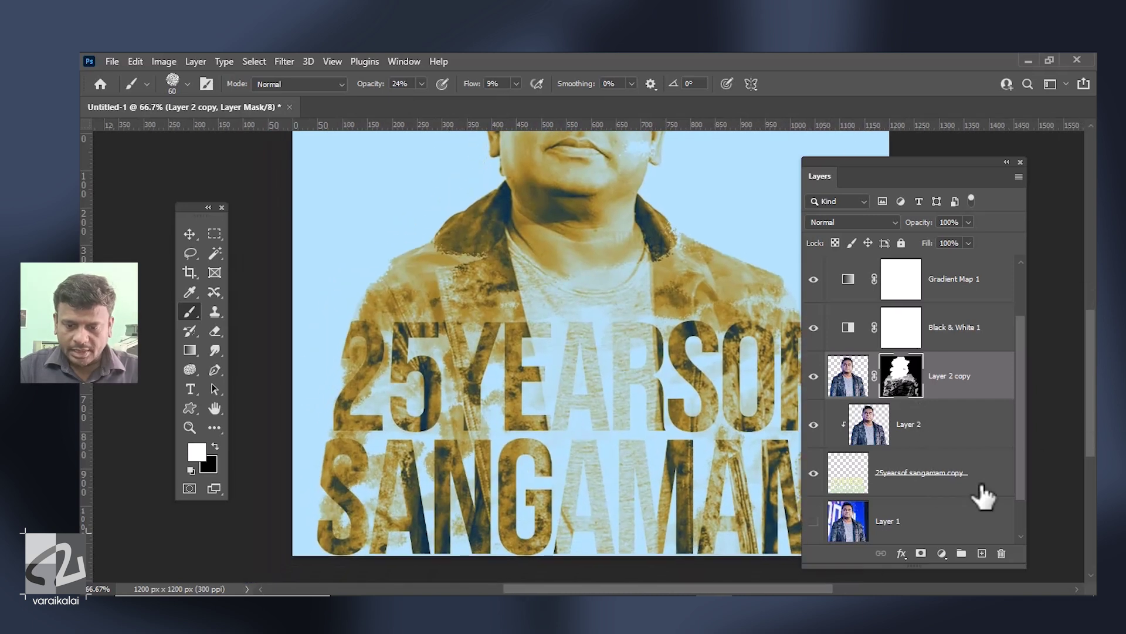
left_click(981, 481)
- Add a mask to the text copy layer and brush away the lettering's lower edges at full flow
left_click(921, 554)
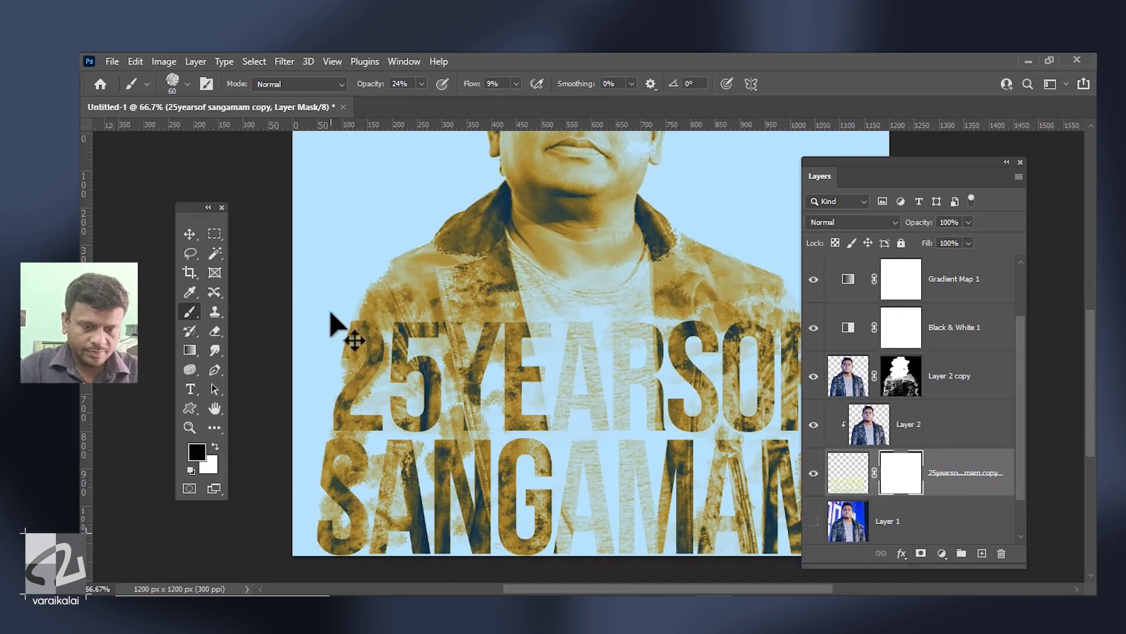
key("ctrl+z")
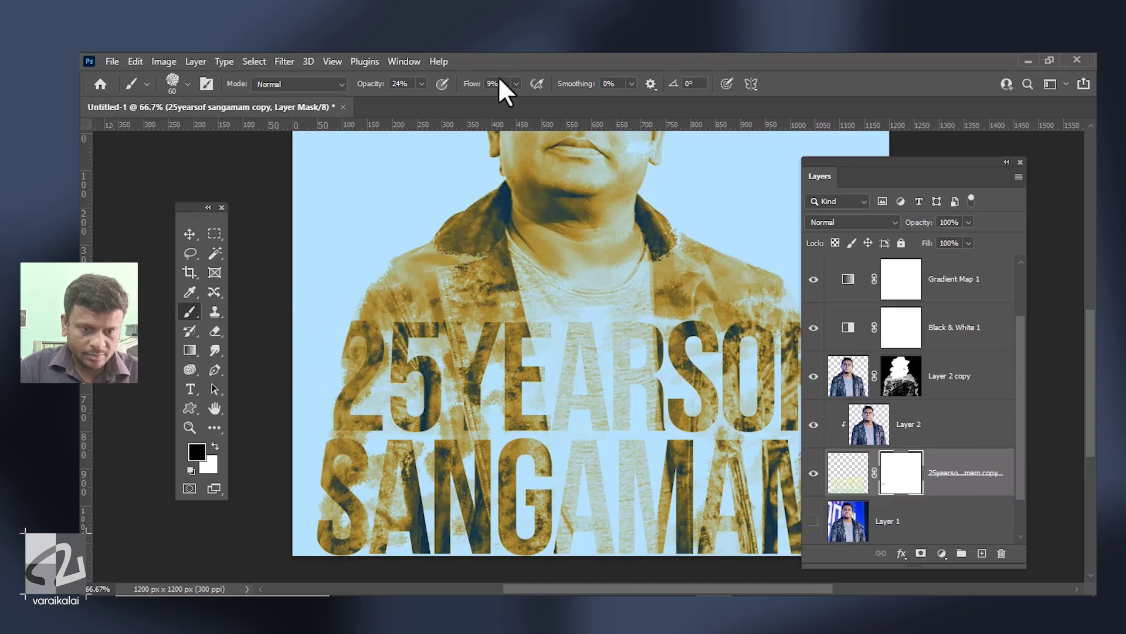
left_click_drag(512, 99, 584, 100)
key("7")
key("2")
key("ctrl+1")
key("bracketleft")
key("bracketleft")
key("bracketleft")
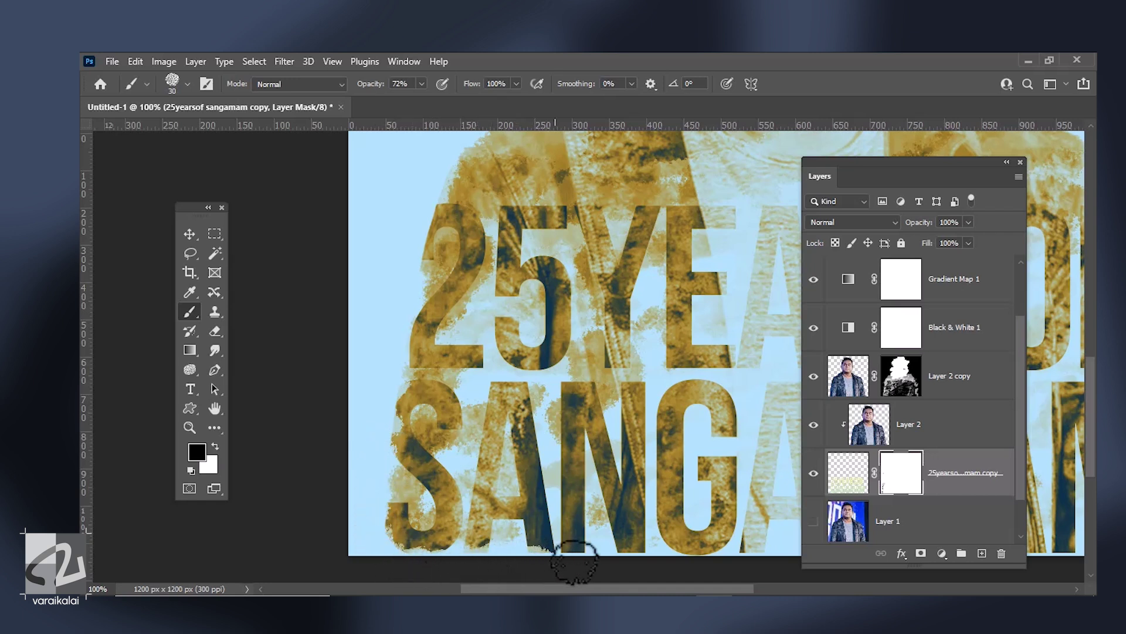
left_click_drag(548, 565, 482, 516)
left_click_drag(622, 516, 380, 498)
left_click_drag(671, 503, 599, 497)
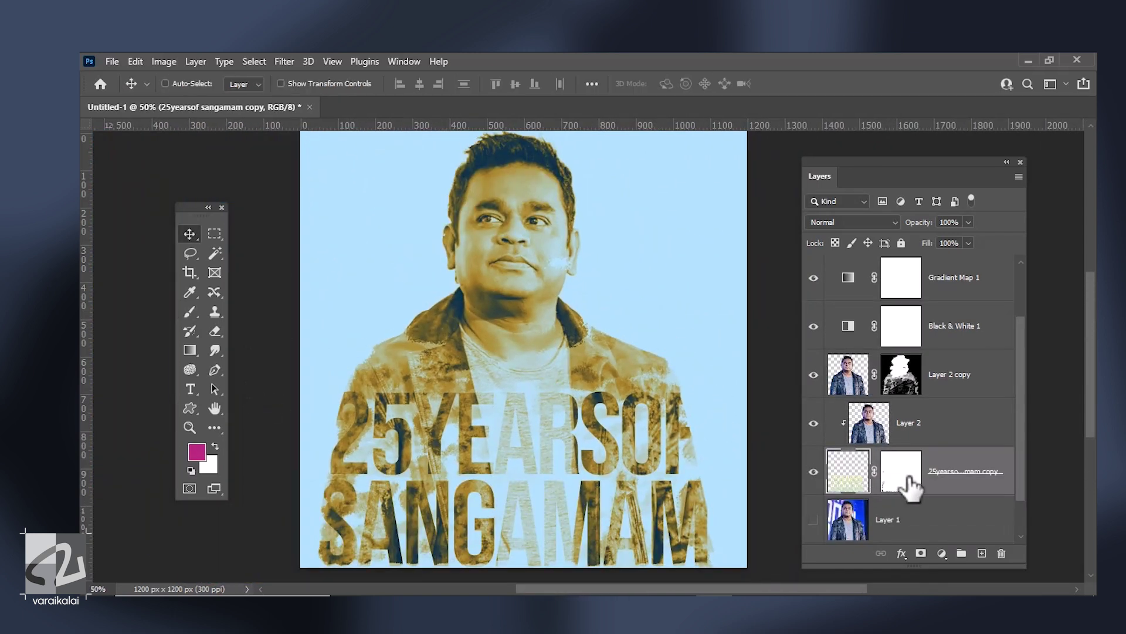
left_click(901, 375)
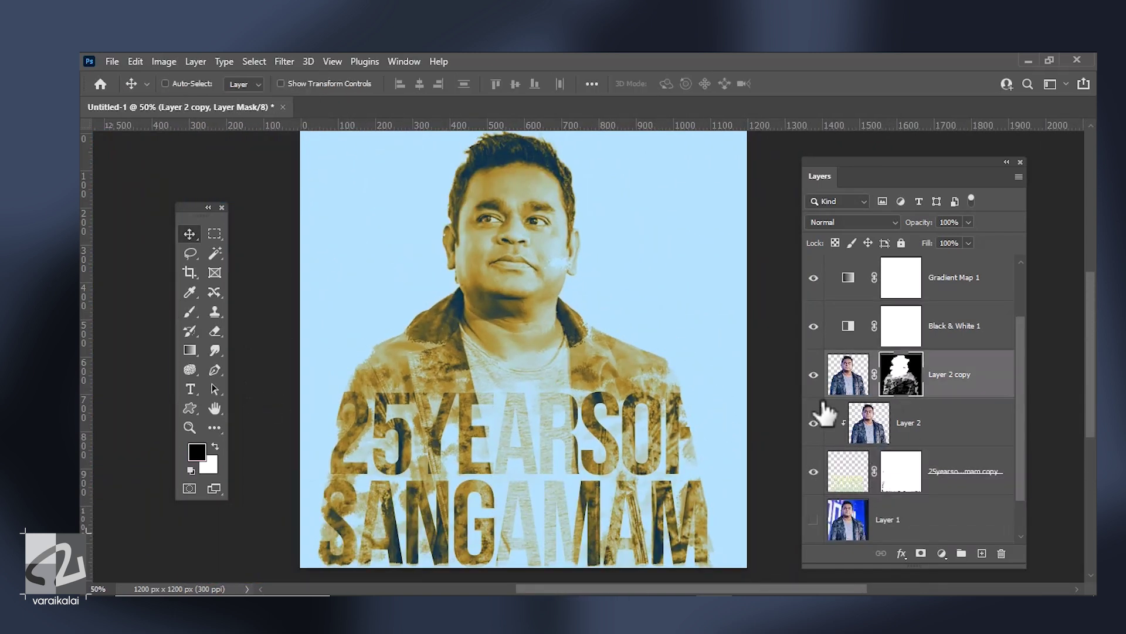
- Paint black with a large low-flow brush on Layer 2 copy's mask to soften the photo edges
left_click(215, 446)
key("b")
key("bracketright")
key("bracketright")
key("bracketright")
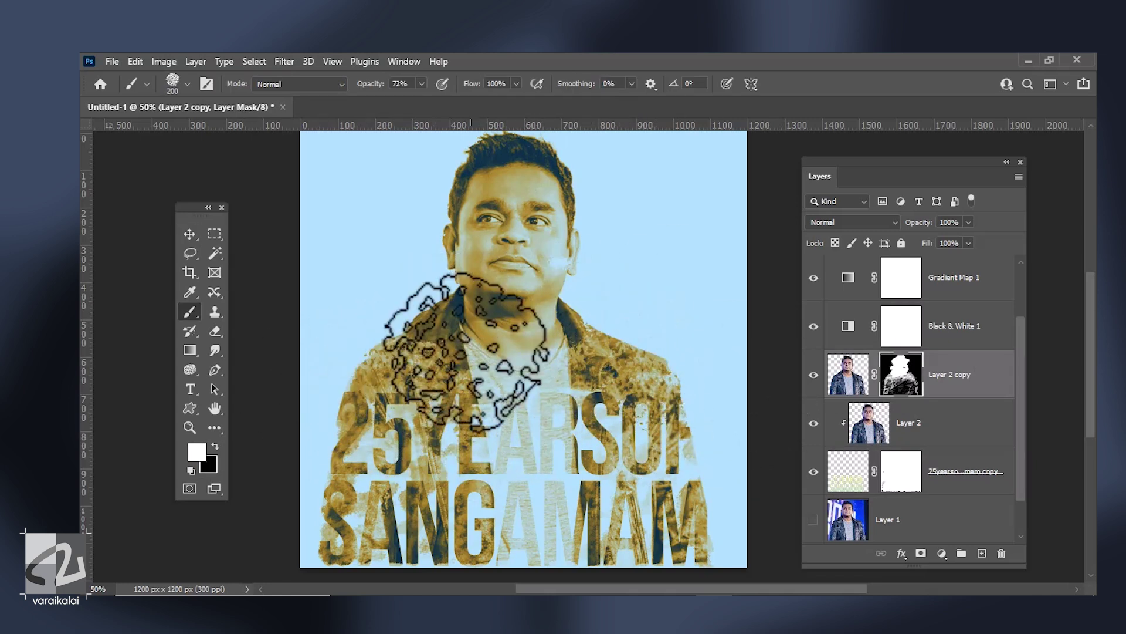
key("x")
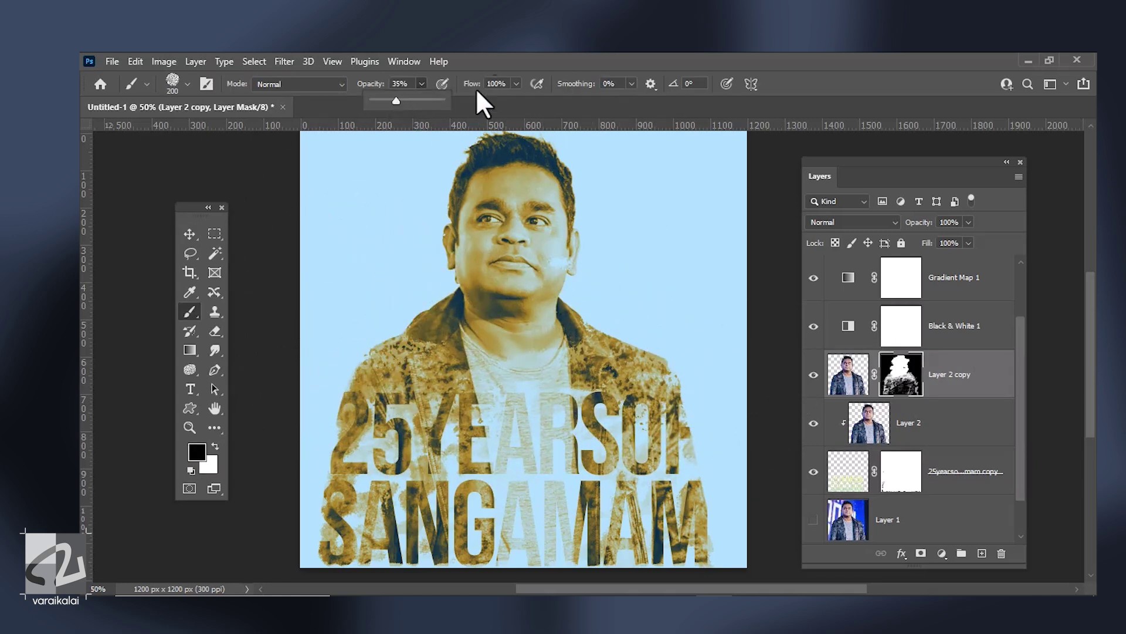
key("shift+5")
key("shift+8")
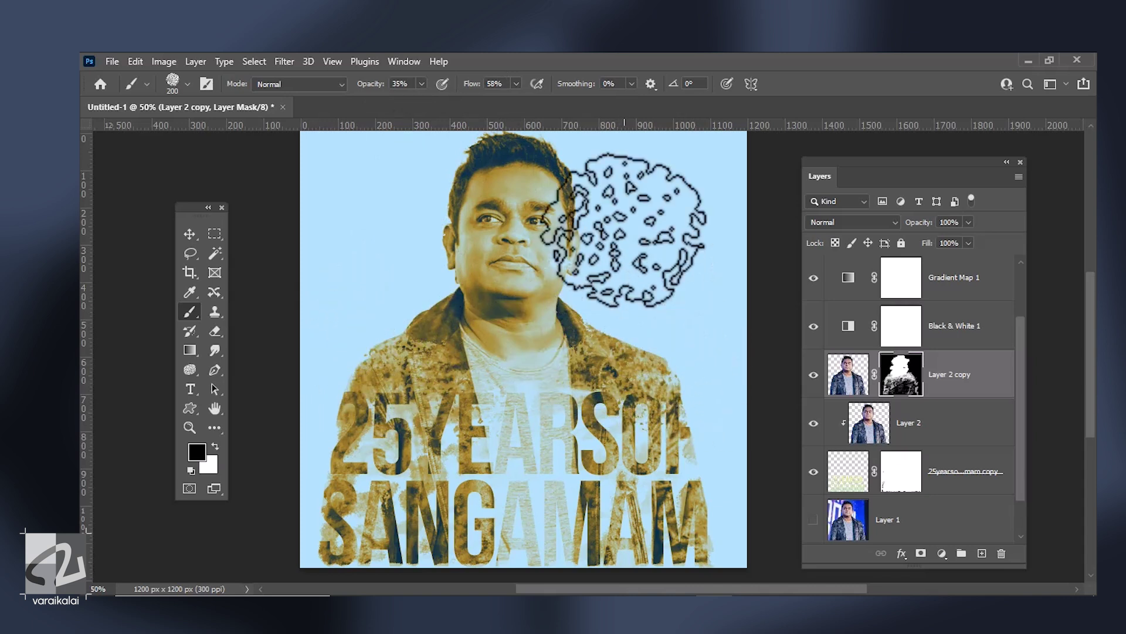
scroll(623, 230, "up", 1)
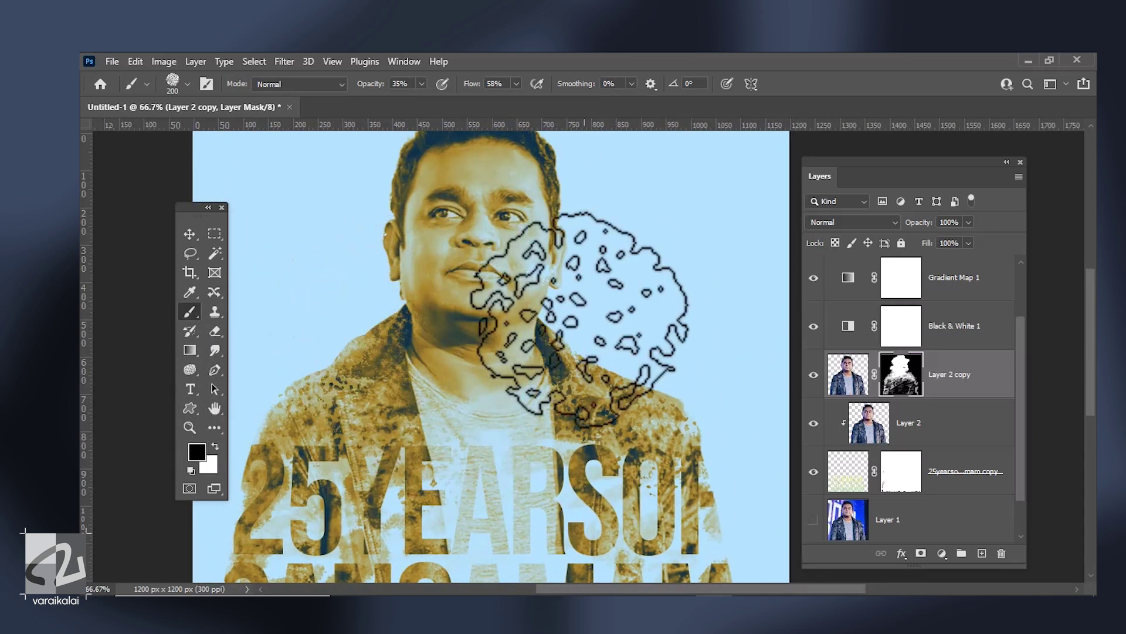
left_click_drag(724, 428, 730, 352)
scroll(740, 376, "down", 2)
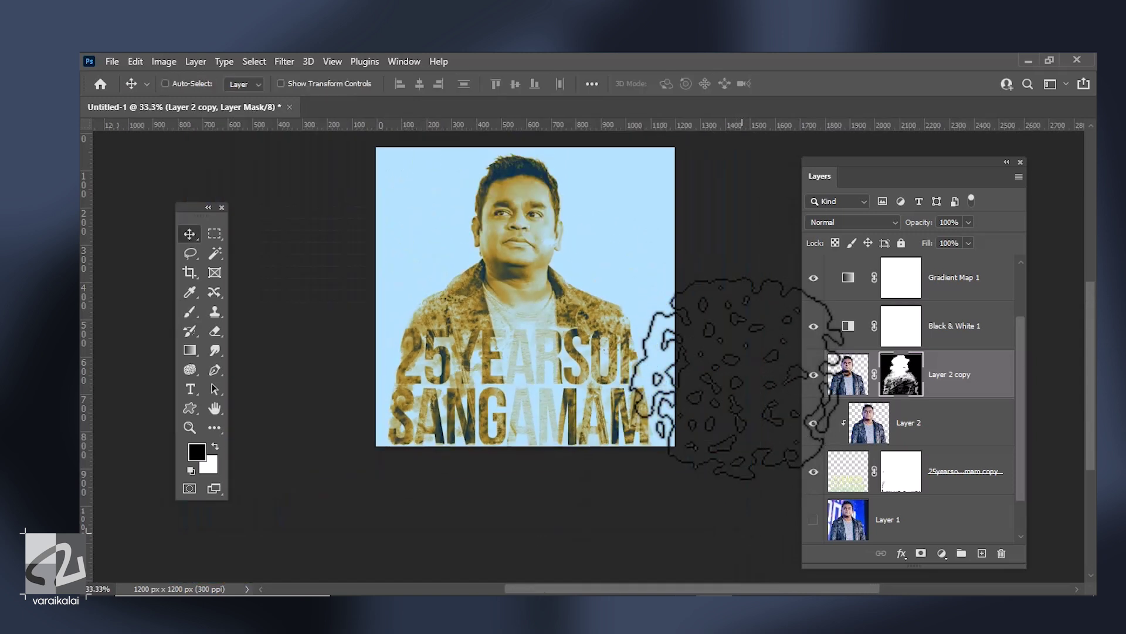
scroll(684, 357, "up", 1)
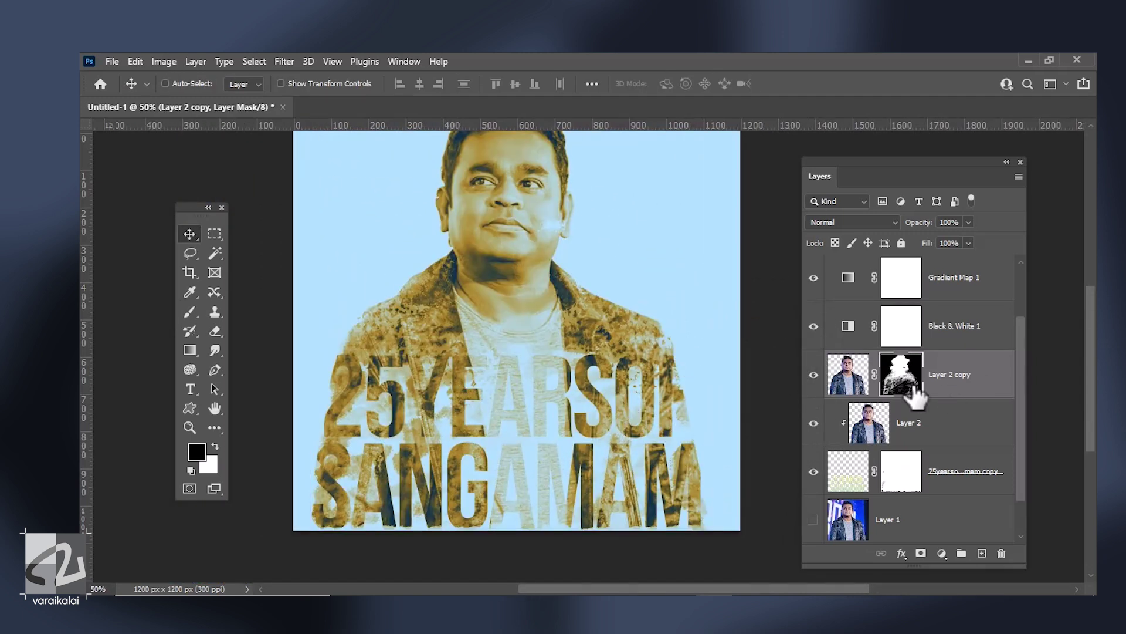
key("b")
key("x")
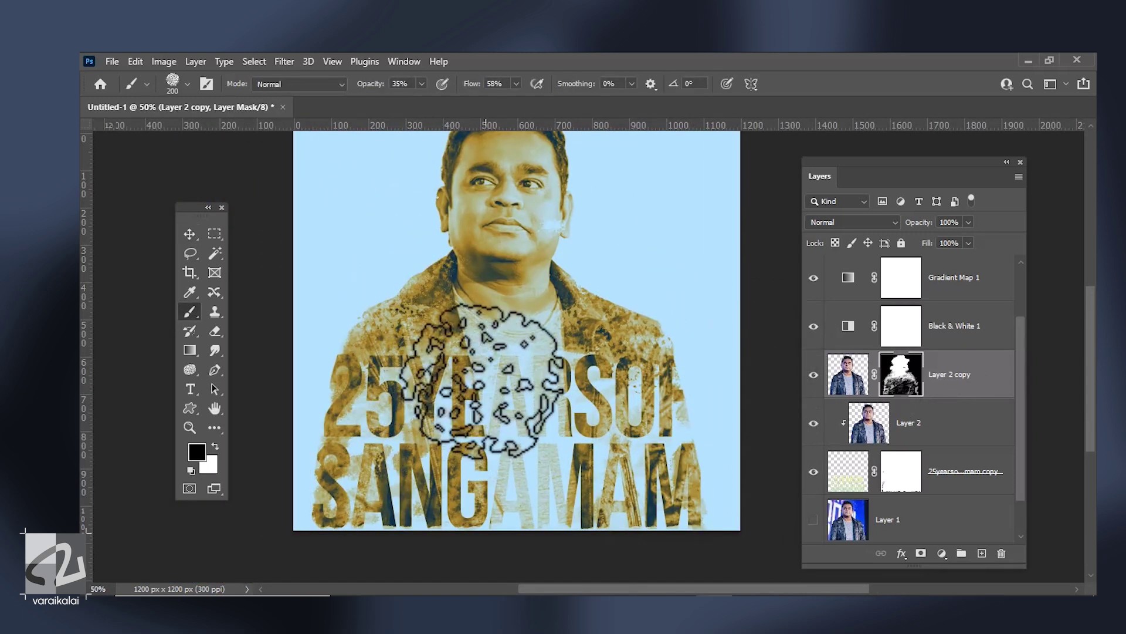
- Make the Layer 2 photo visible again and select it
key("v")
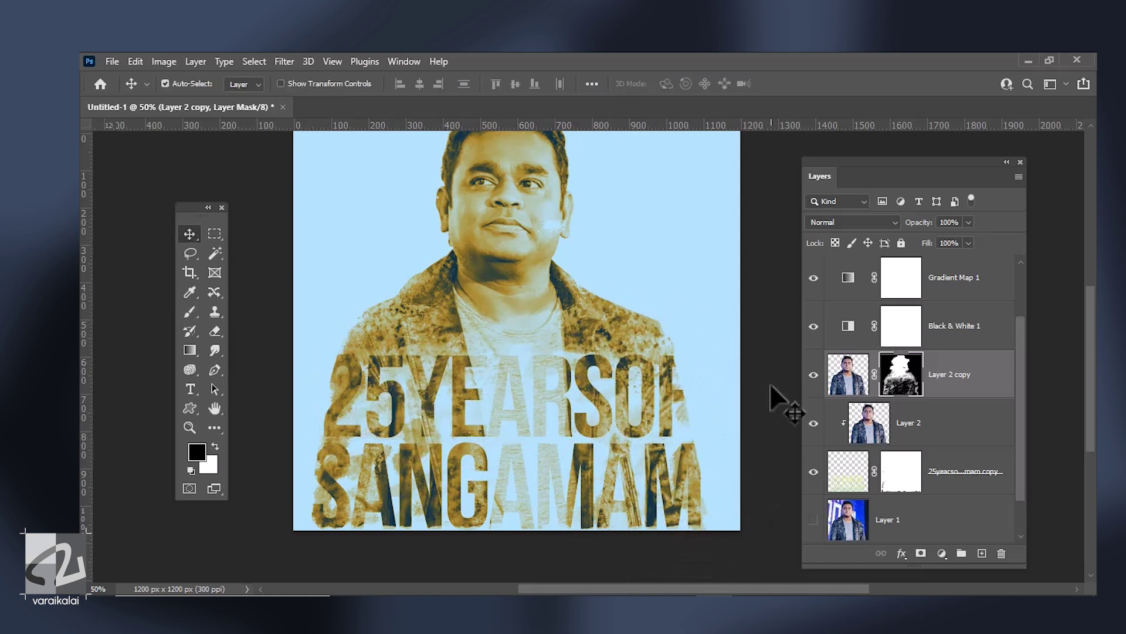
key("ctrl+minus")
left_click(885, 433)
key("ctrl+plus")
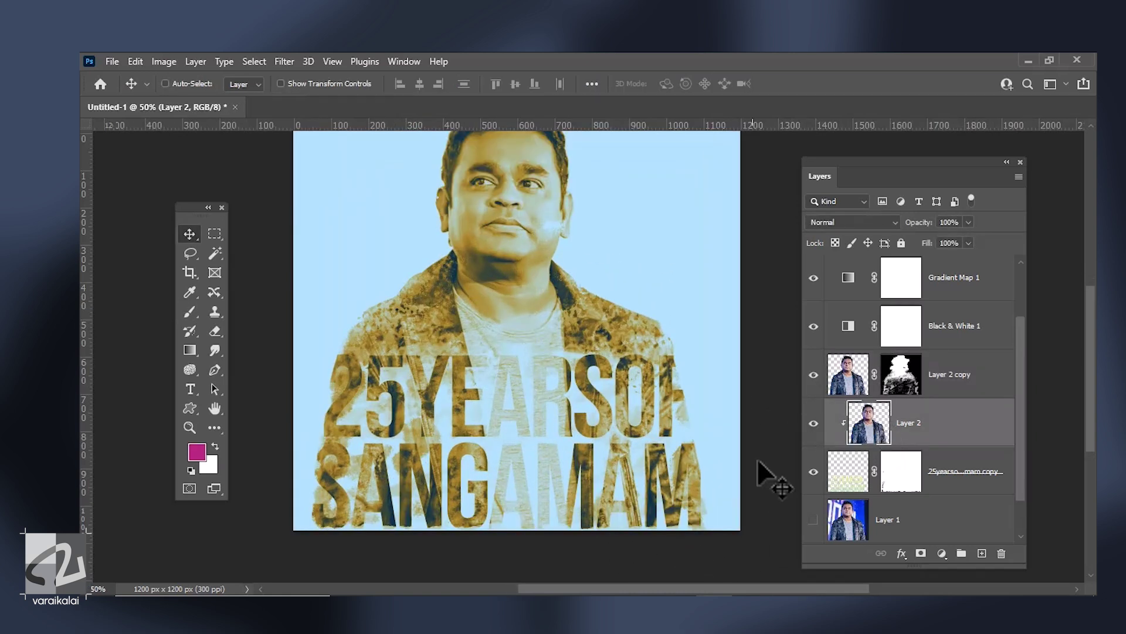
scroll(557, 349, "down", 2)
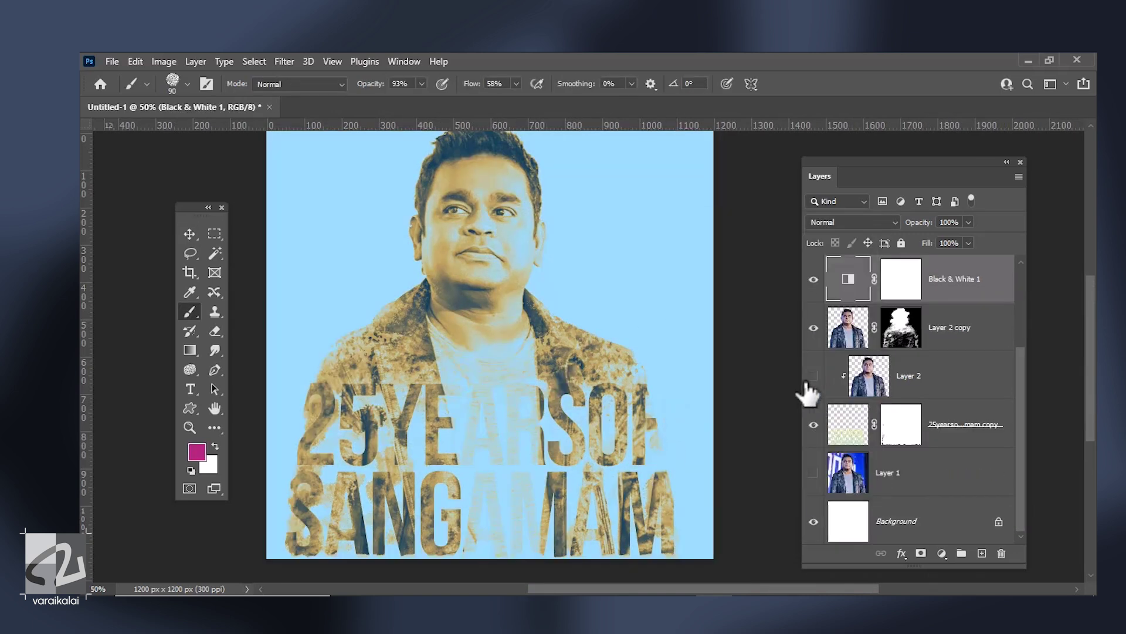
left_click(813, 375)
left_click(869, 375)
- Dodge Layer 2 to lighten its middle, then open the Gradient Map's left stop colour
left_click(189, 369)
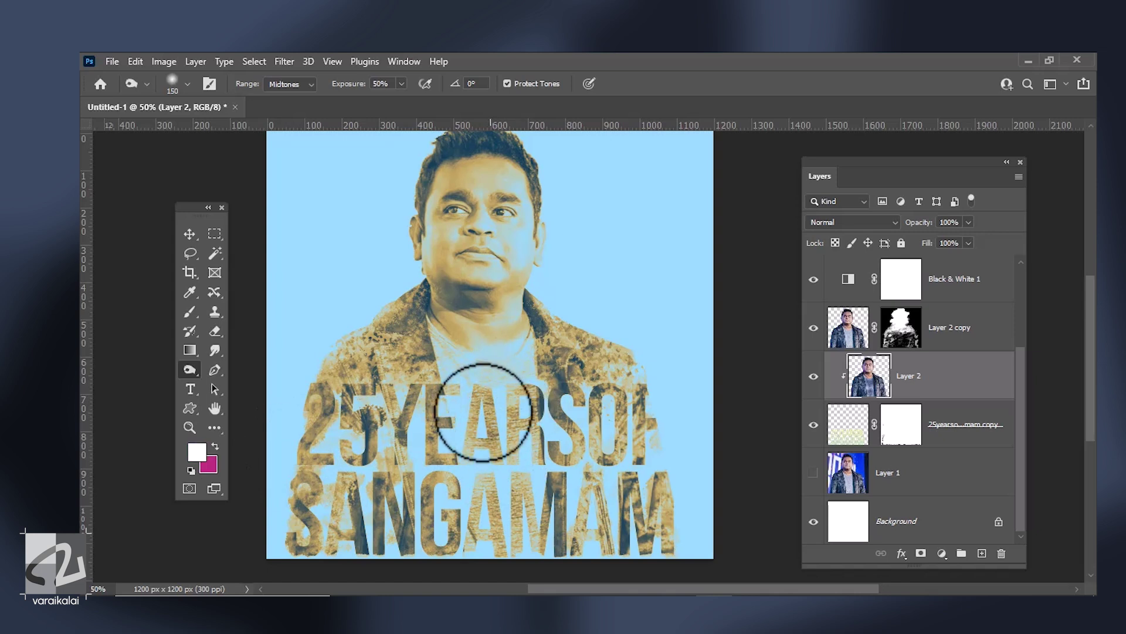
key("v")
left_click(478, 452)
key("b")
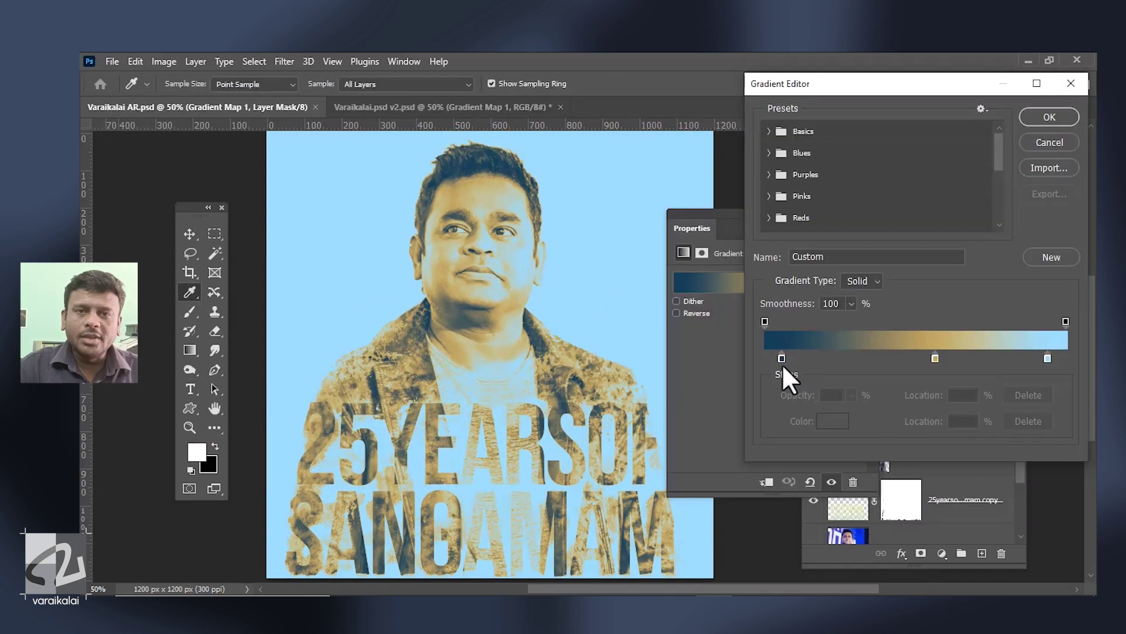
left_click(781, 358)
left_click(827, 416)
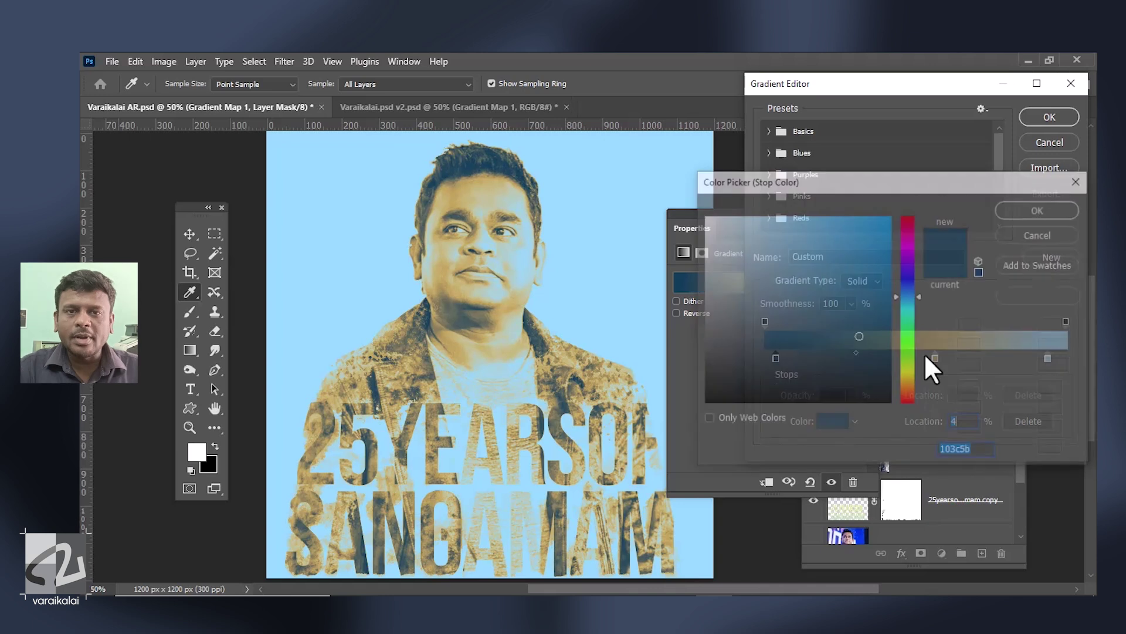
- Set the gradient's left stop to a dark teal colour
left_click(886, 351)
left_click_drag(893, 342, 891, 341)
mouse_move(902, 295)
left_mouse_down()
mouse_move(904, 314)
mouse_move(913, 259)
mouse_move(907, 301)
left_mouse_up()
left_click(860, 364)
key("Return")
- Change the tan stop to teal-blue #247698 and apply the gradient map
double_click(935, 358)
left_click_drag(782, 276, 847, 292)
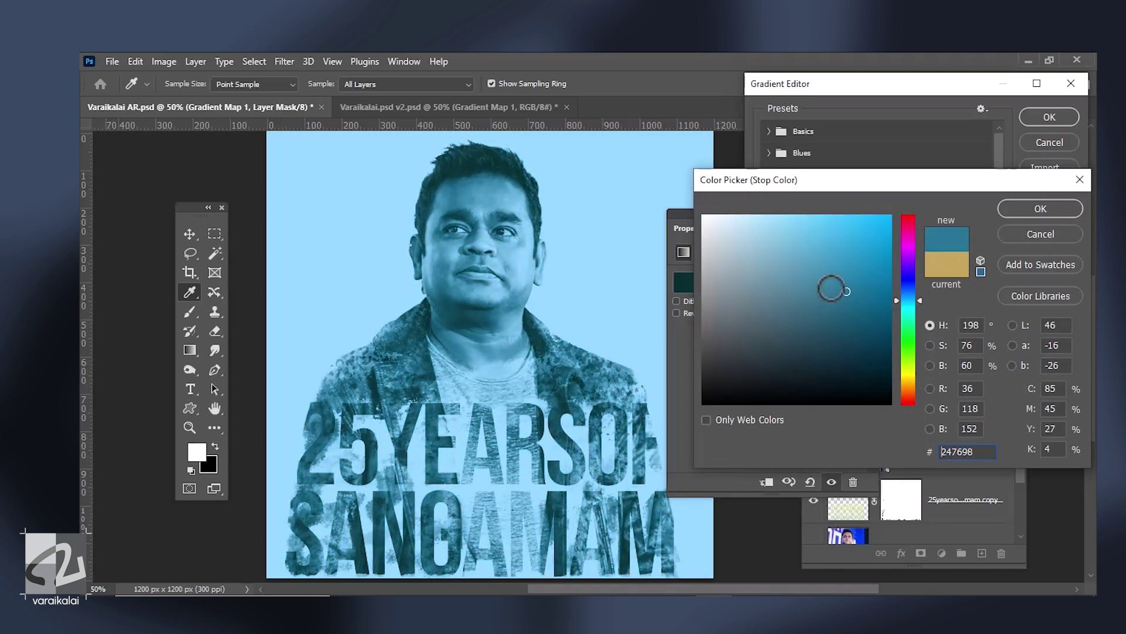
left_click(1040, 209)
left_click(1053, 117)
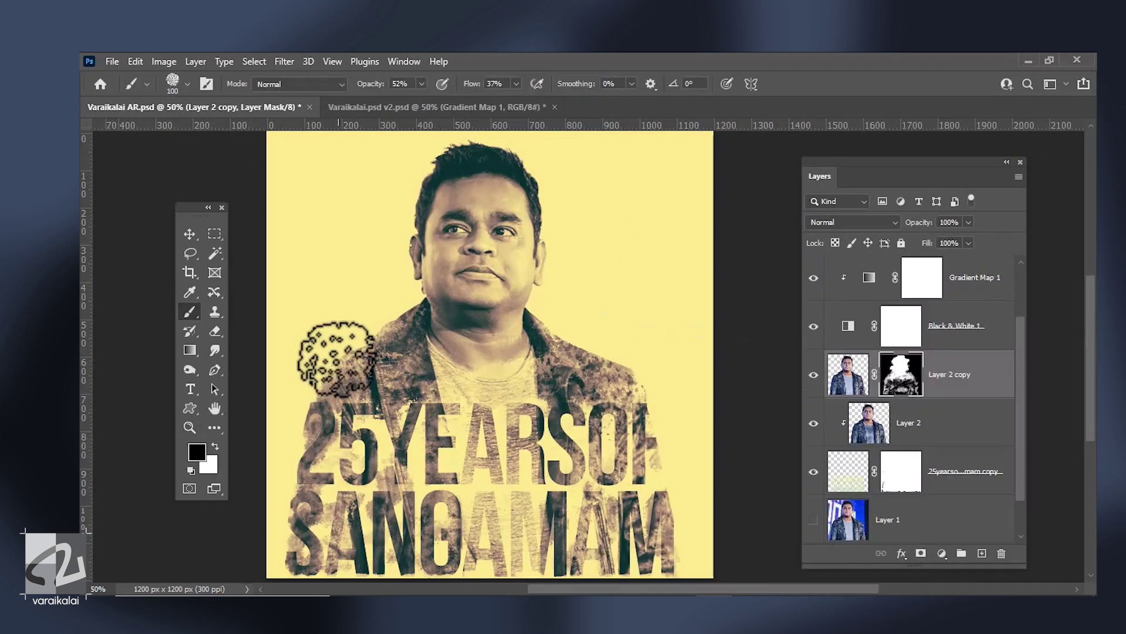
- Select the Black & White 1 adjustment and set a gradient stop to dark navy
key("0")
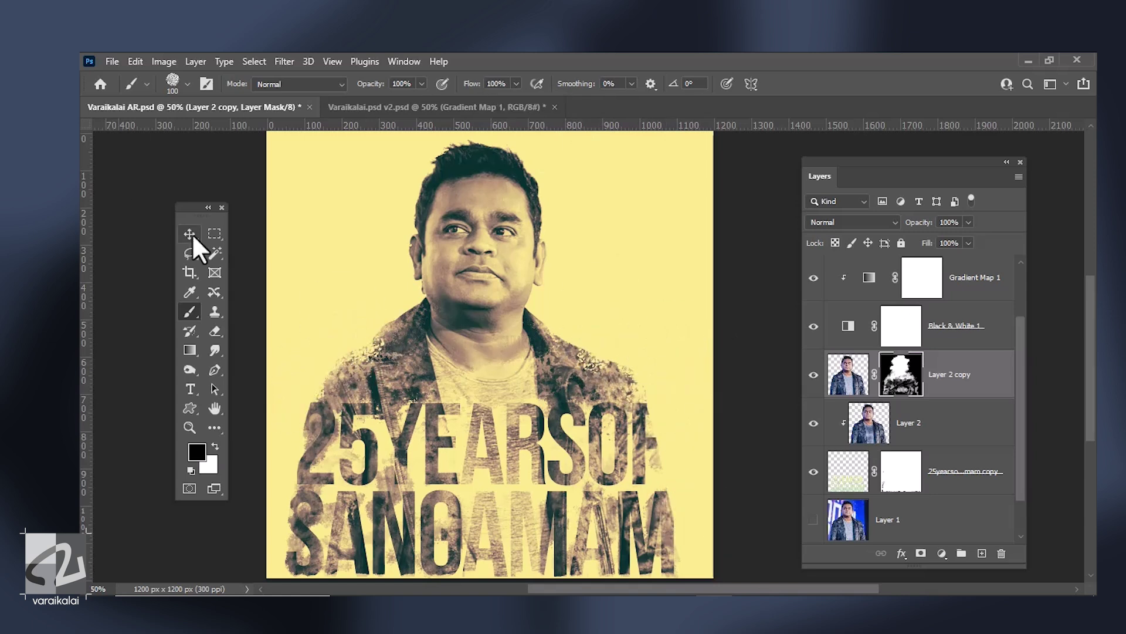
left_click(189, 233)
left_click(921, 326)
left_click_drag(848, 325, 854, 319)
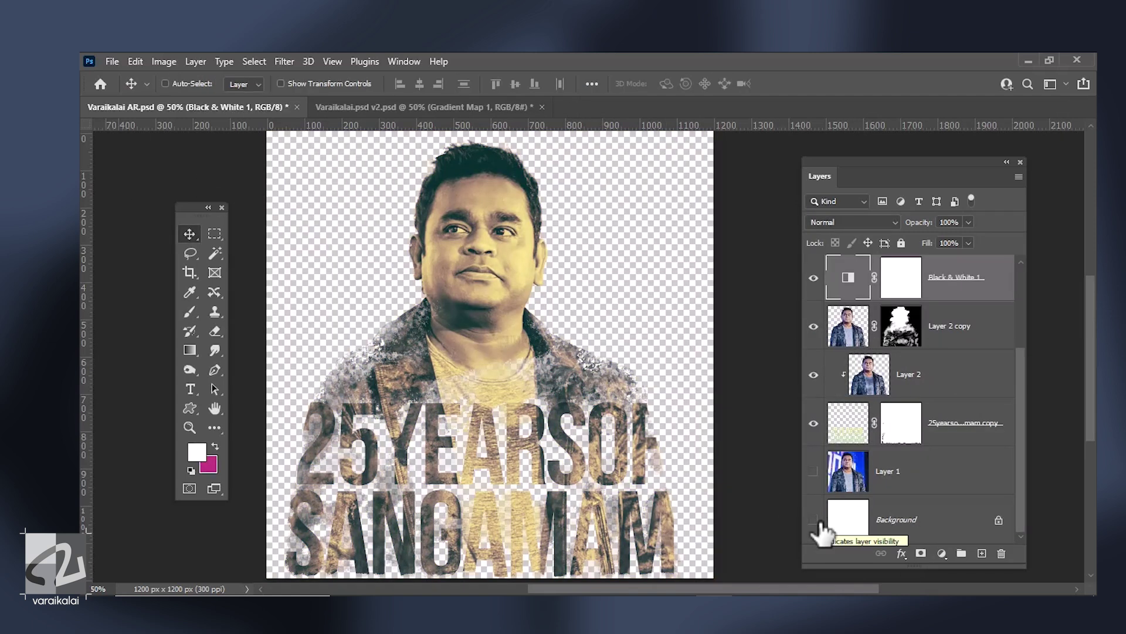
key("Return")
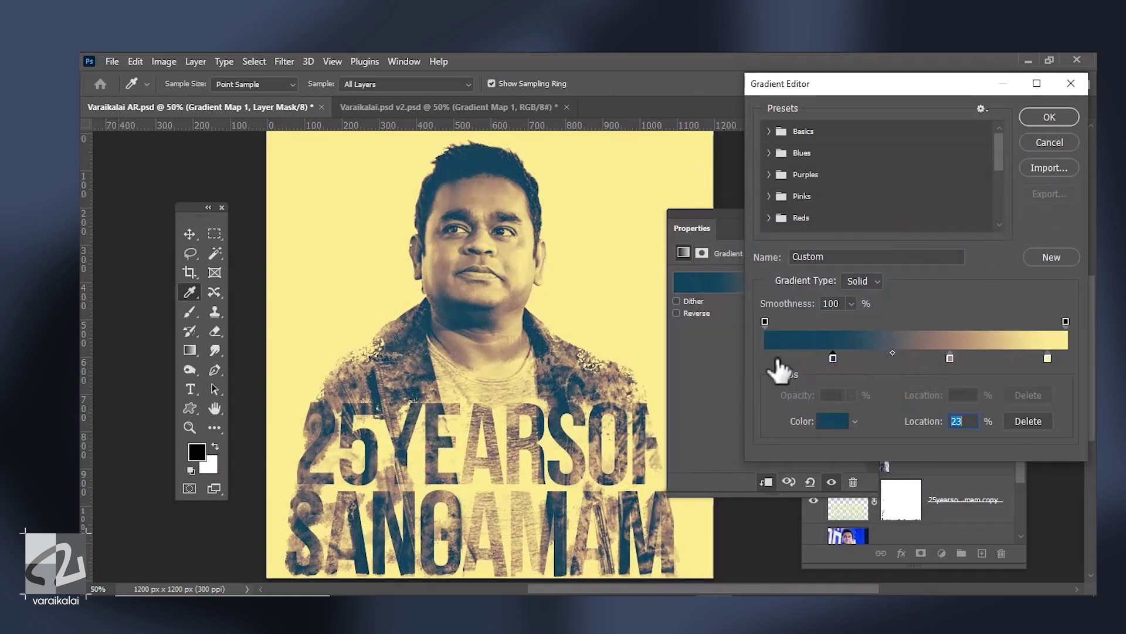
double_click(773, 368)
key("Return")
- Set the next gradient stop to salmon #dfaf8c and close the gradient editing
double_click(996, 358)
key("Return")
double_click(995, 357)
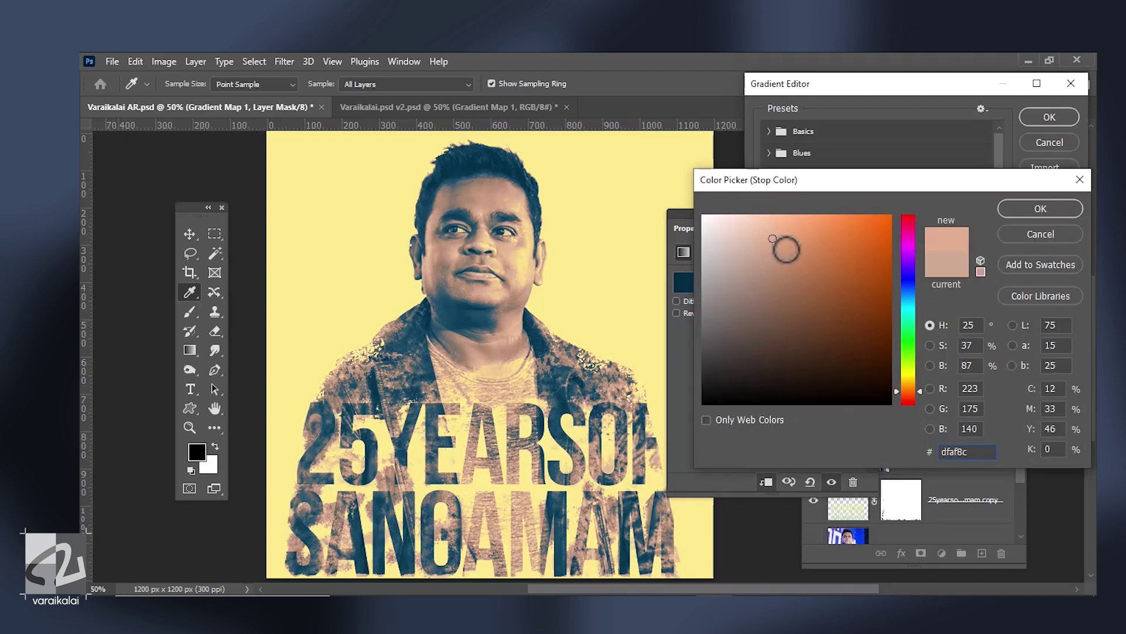
key("Return")
key("Return")
key("v")
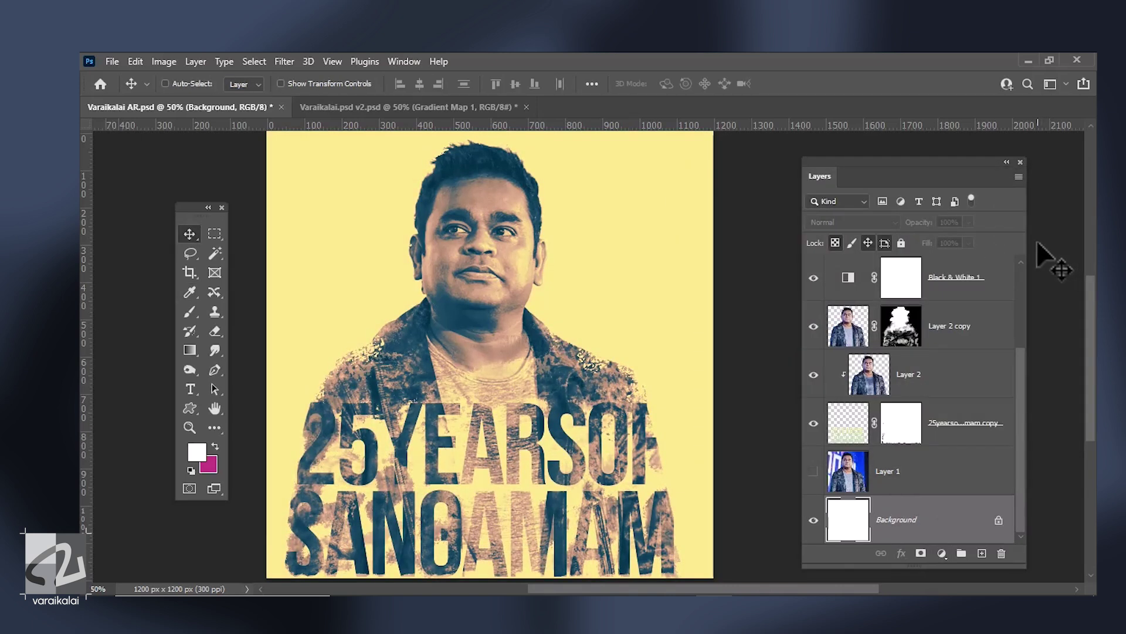
left_click(902, 422)
- Paint black on the text copy layer's mask to hide parts of the lettering
key("b")
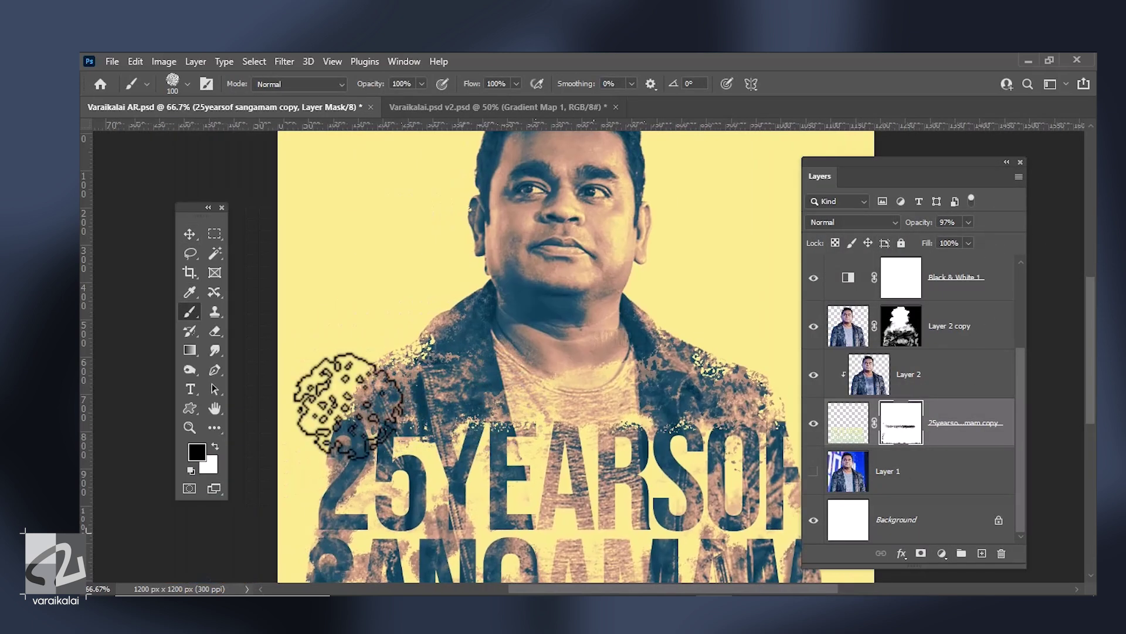
scroll(349, 405, "down", 3)
left_click_drag(410, 464, 516, 563)
key("bracketleft")
left_click_drag(575, 411, 669, 405)
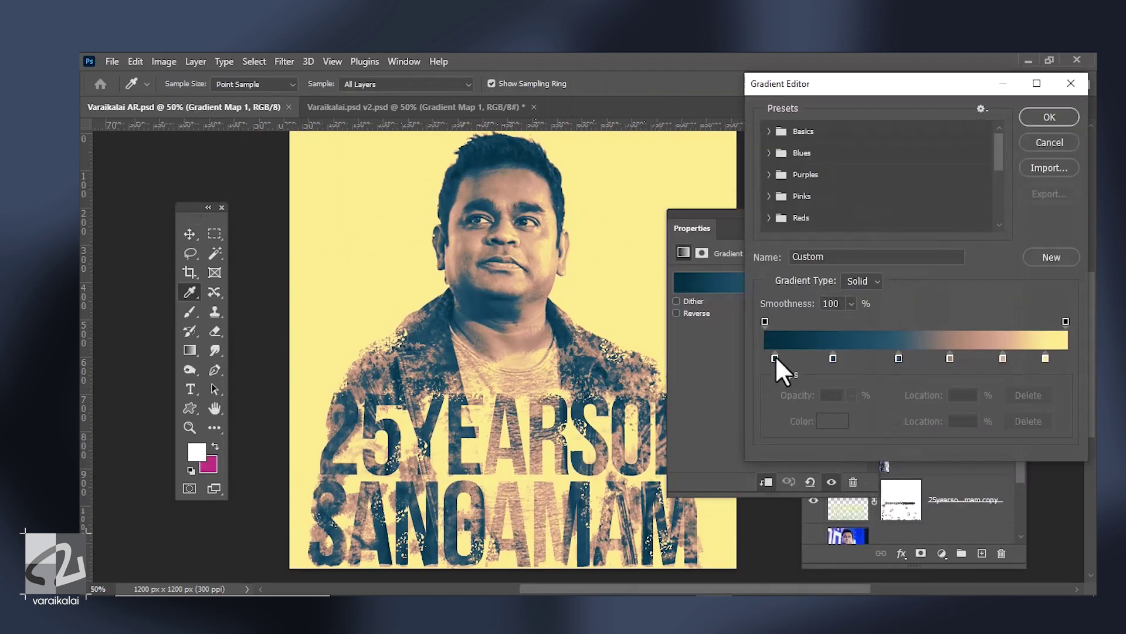
- Tweak a gradient stop's colour and close the Gradient Editor
double_click(775, 358)
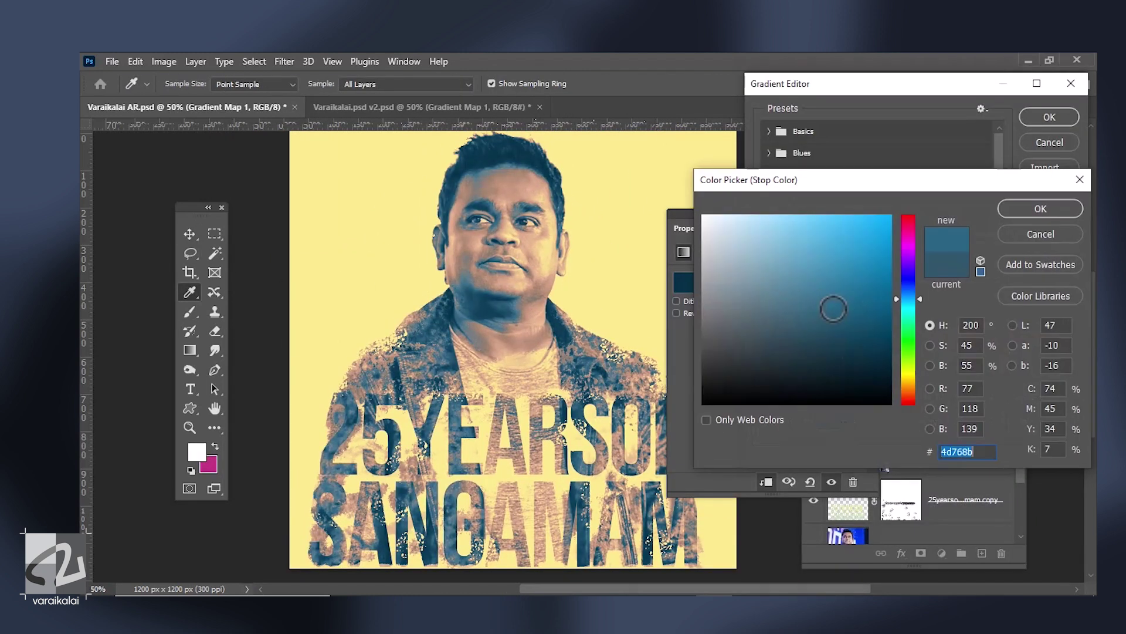
left_click(1040, 208)
left_click(1050, 117)
left_click(933, 452)
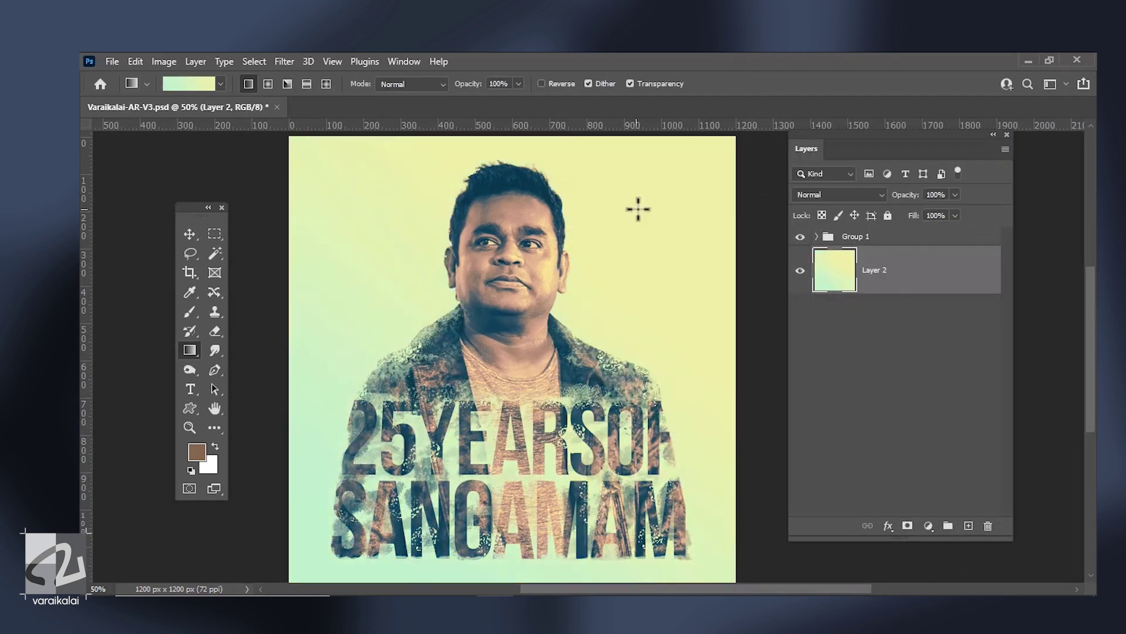
- Add a new layer and paint a large soft cloud stroke across the sky
key("v")
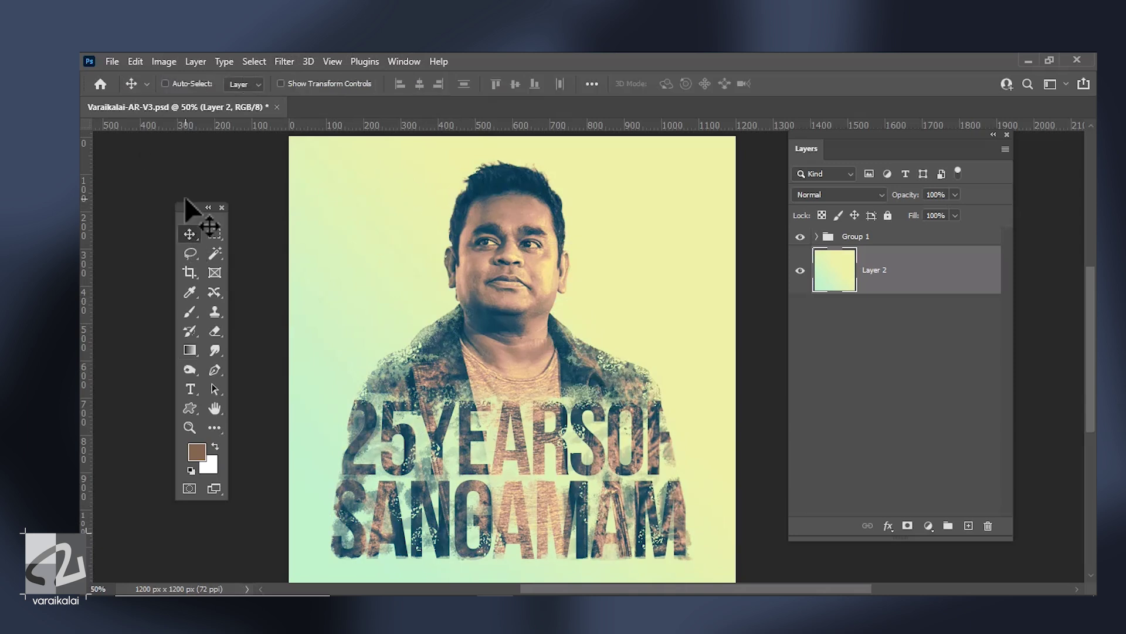
left_click(969, 525)
key("b")
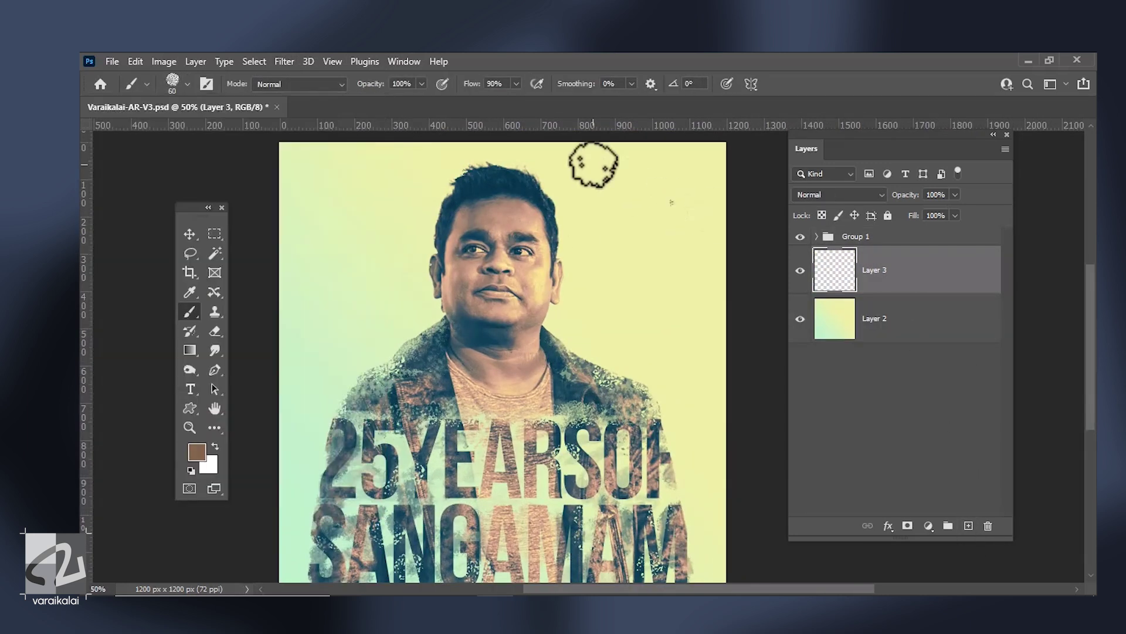
key("bracketright")
key("bracketright")
key("bracketright")
left_click_drag(679, 201, 678, 336)
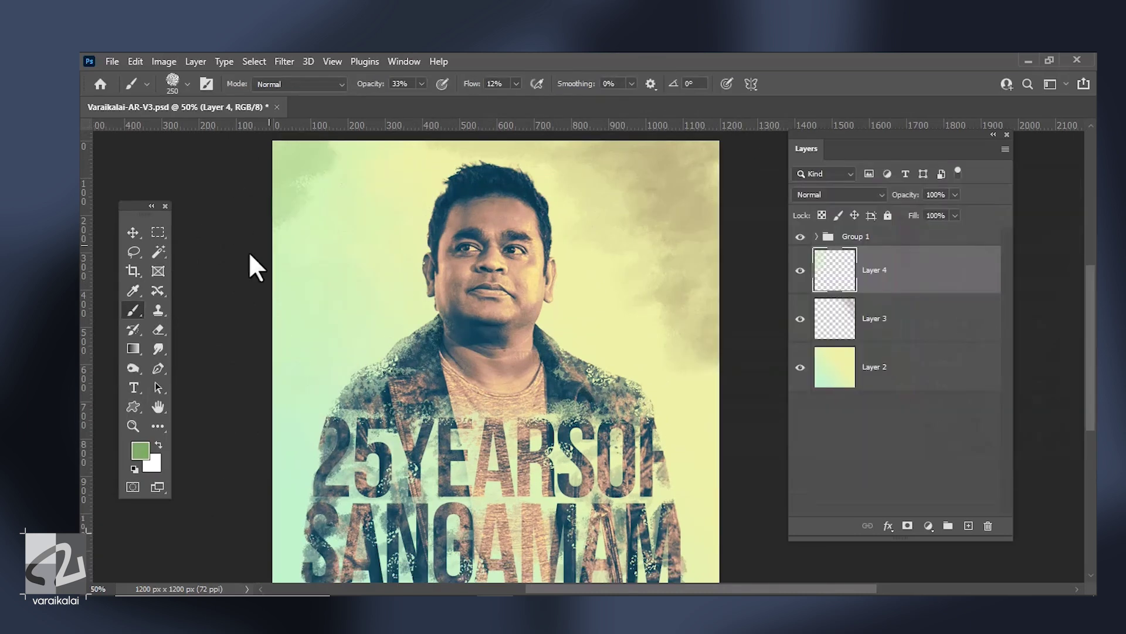
- Lower brush flow and opacity, add another layer, and choose a pale mint paint colour
left_click_drag(516, 105, 511, 106)
key("1")
key("2")
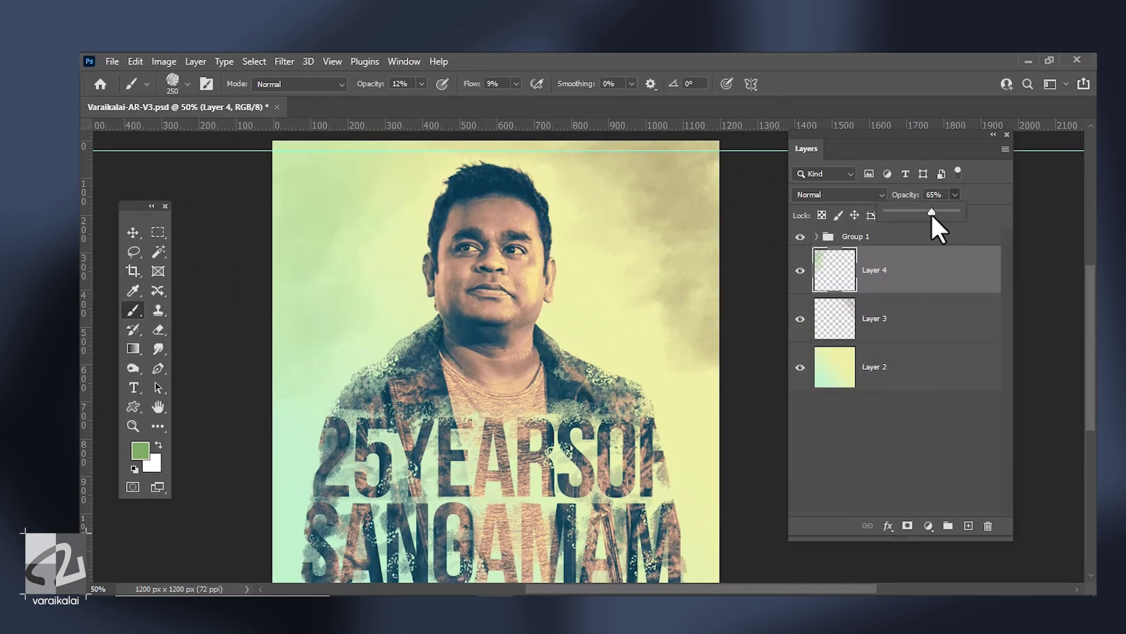
left_click(927, 234)
key("ctrl+shift+alt+n")
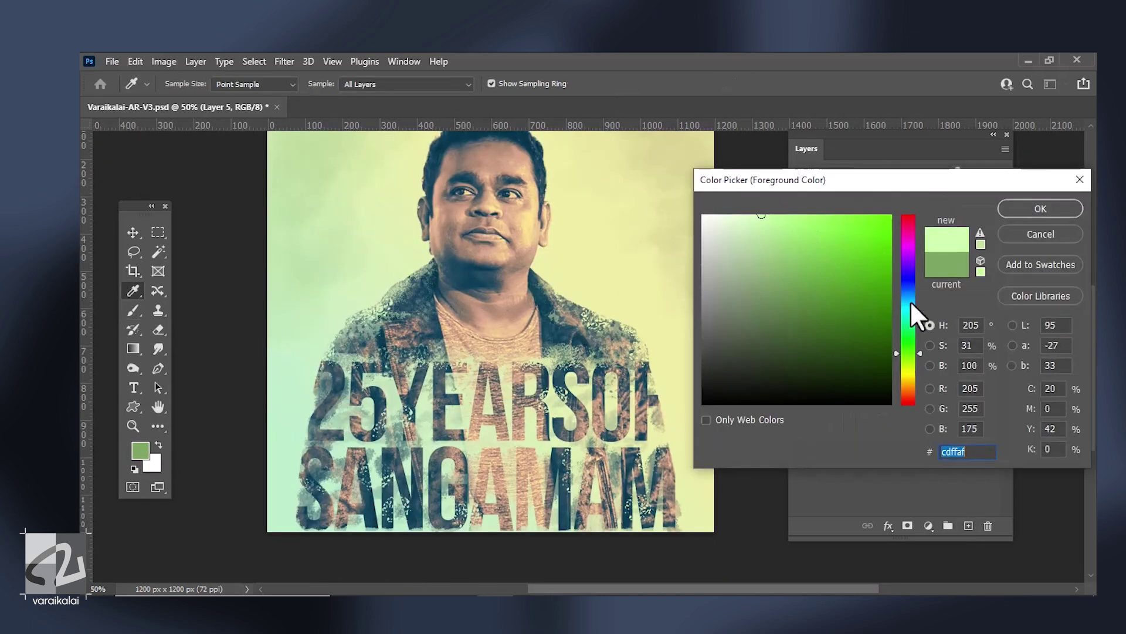